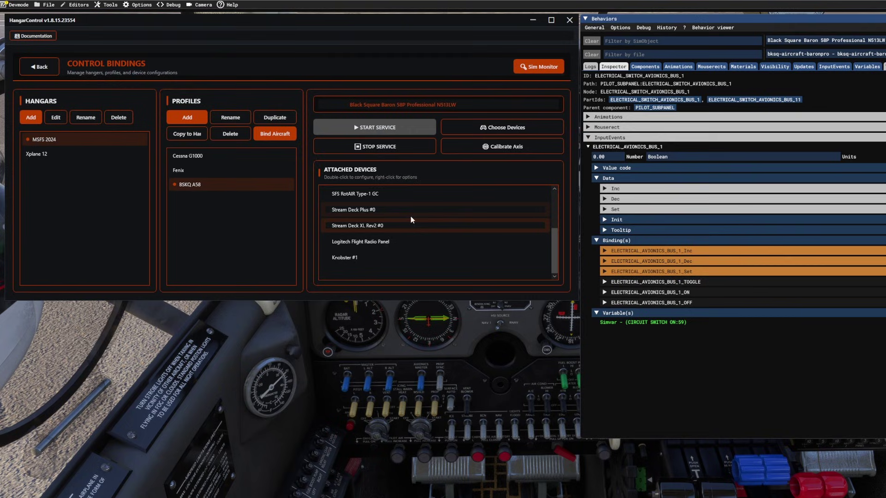
Open the configuration of the attached Stream Deck XL Rev2 #0 and reposition its window over the main window.
{"action": "double_click", "coordinate": [400, 225]}
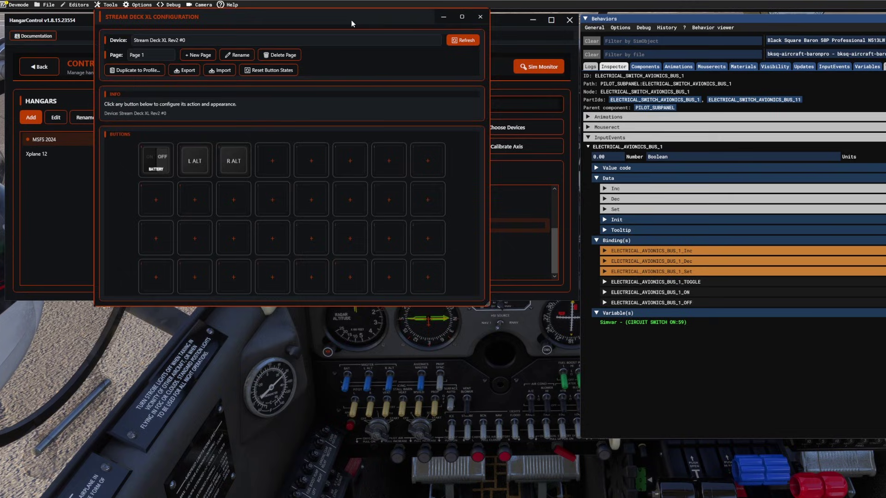
{"action": "left_click_drag", "start_coordinate": [352, 23], "coordinate": [382, 77]}
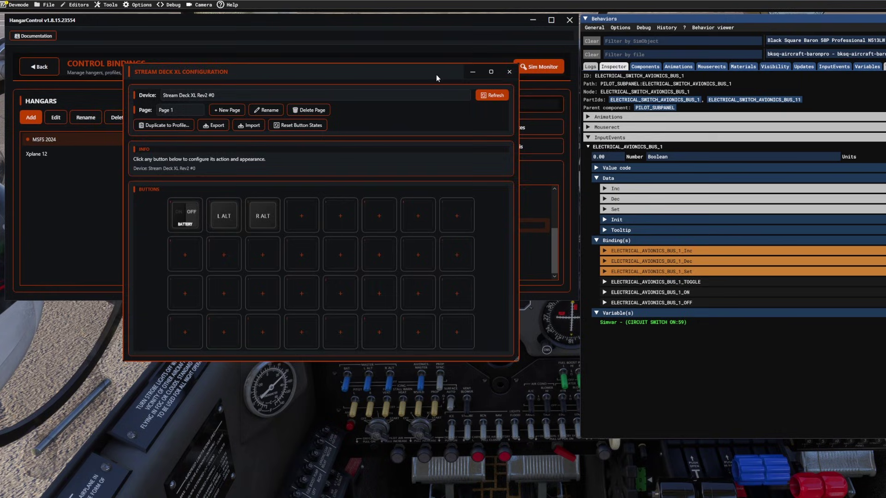
{"action": "left_click_drag", "start_coordinate": [436, 73], "coordinate": [400, 39]}
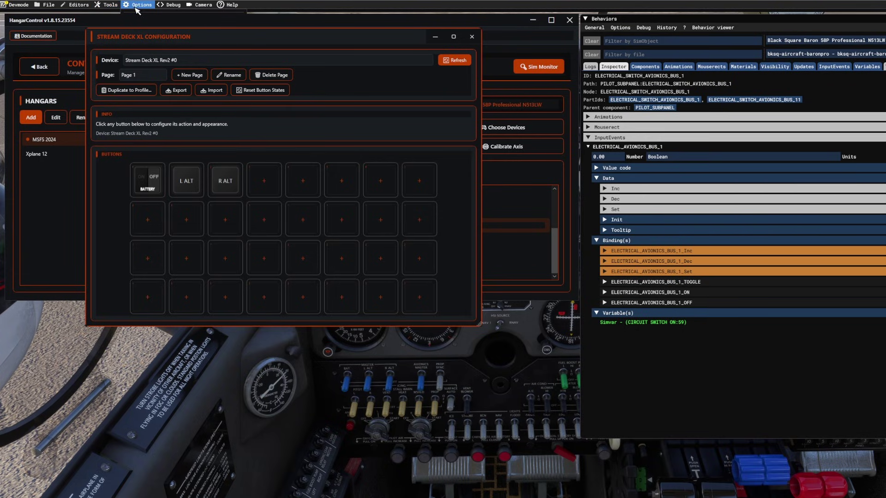
{"action": "left_click", "coordinate": [18, 5]}
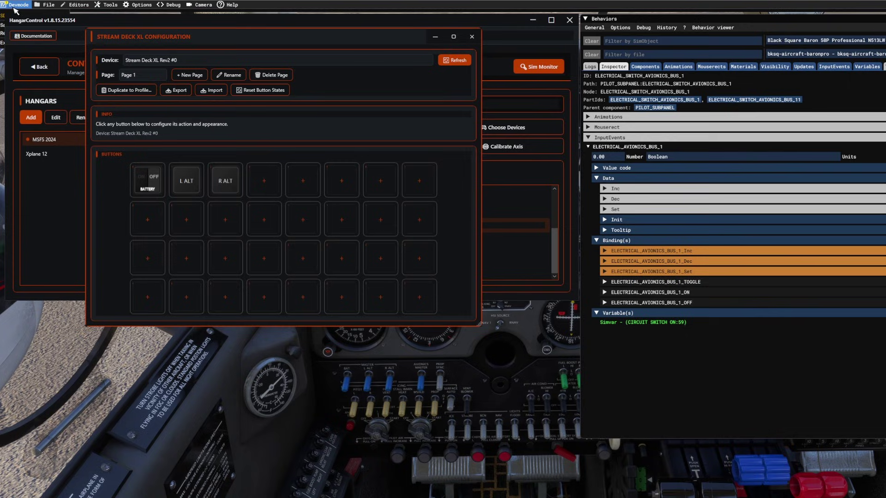
{"action": "left_click", "coordinate": [249, 407]}
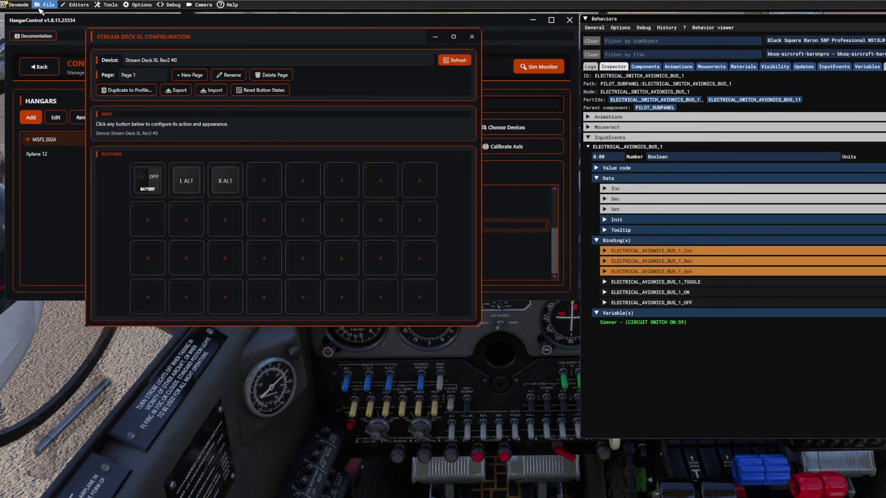
{"action": "mouse_move", "coordinate": [109, 5]}
{"action": "left_click", "coordinate": [640, 20]}
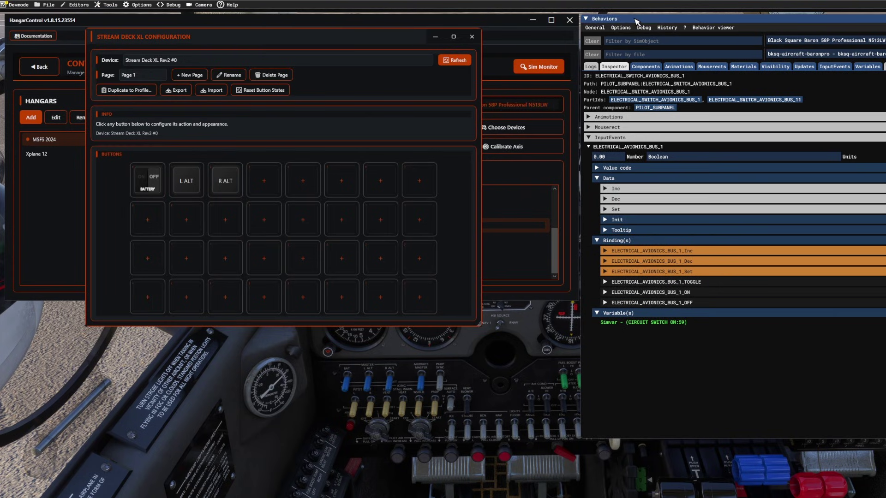
{"action": "left_click", "coordinate": [464, 363]}
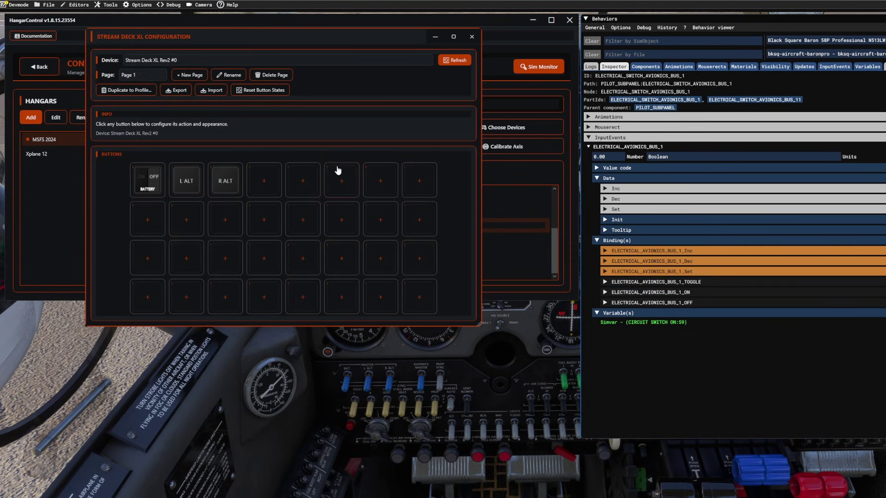
Set up the first empty button after R ALT as Button + Variable with a Single Press action.
{"action": "left_click", "coordinate": [265, 185]}
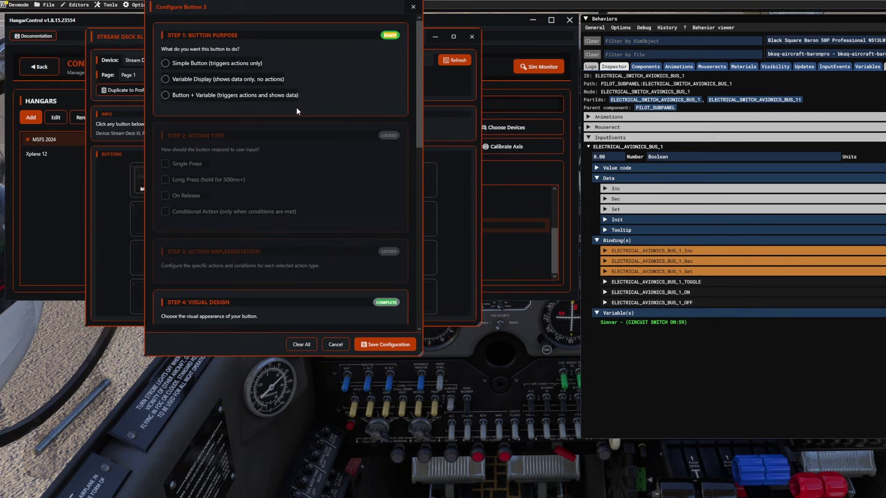
{"action": "left_click", "coordinate": [175, 95]}
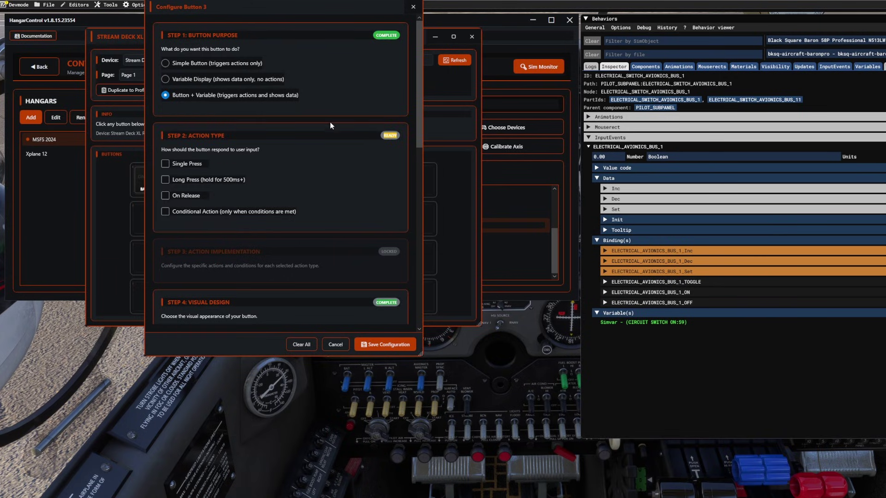
{"action": "left_click", "coordinate": [166, 164]}
Find the avionics events and assign the TOGGLE_AVIONICS_MASTER SimConnect event to the button's single press action.
{"action": "left_click", "coordinate": [233, 300]}
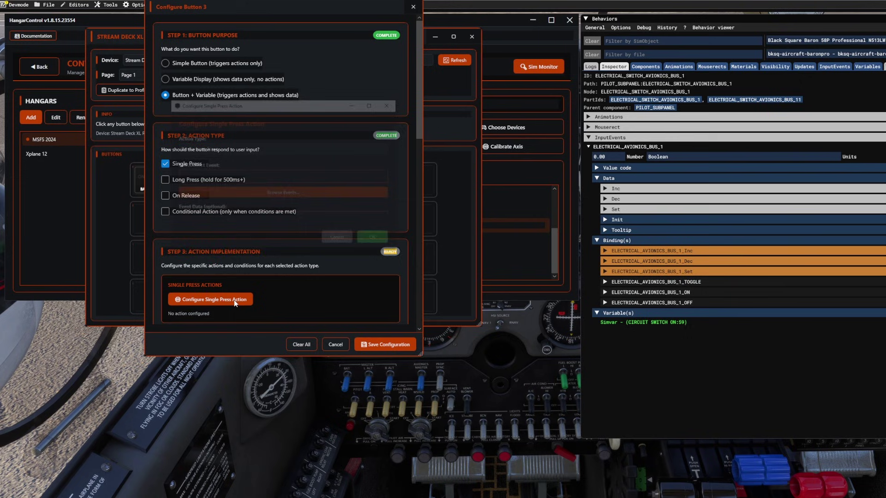
{"action": "left_click", "coordinate": [263, 193]}
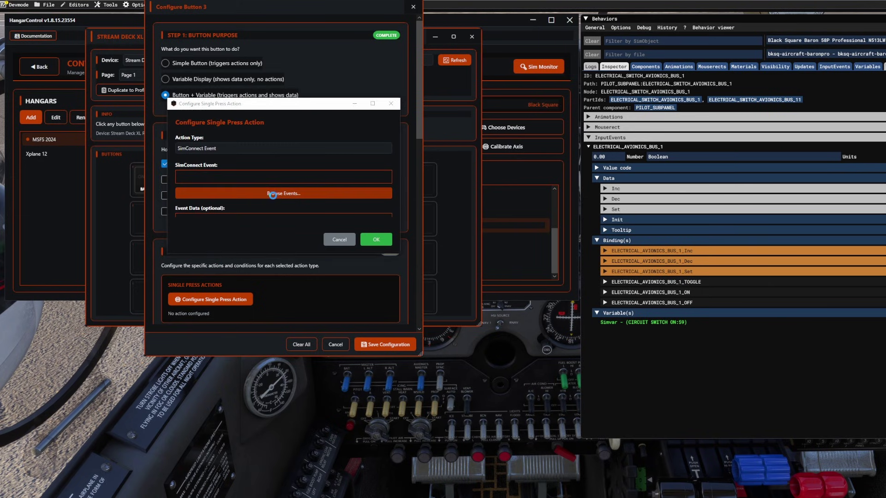
{"action": "left_click_drag", "start_coordinate": [102, 100], "coordinate": [42, 107]}
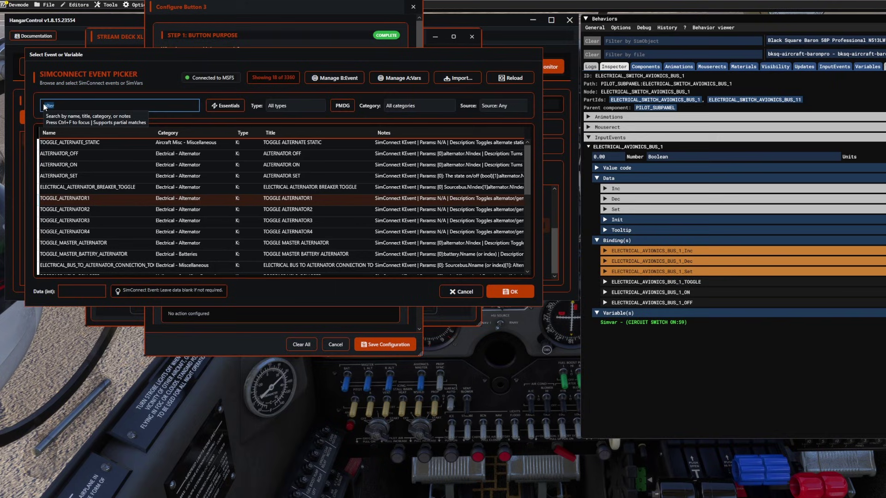
{"action": "type", "text": "AV"}
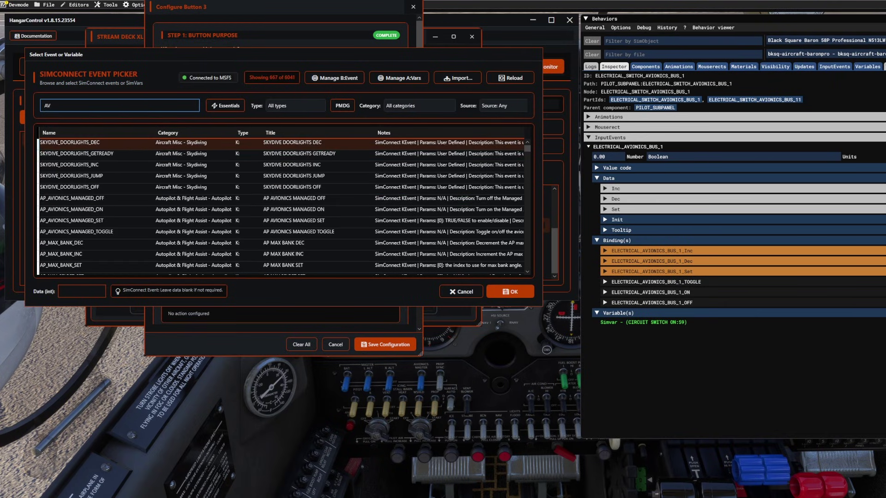
{"action": "type", "text": "IONICS"}
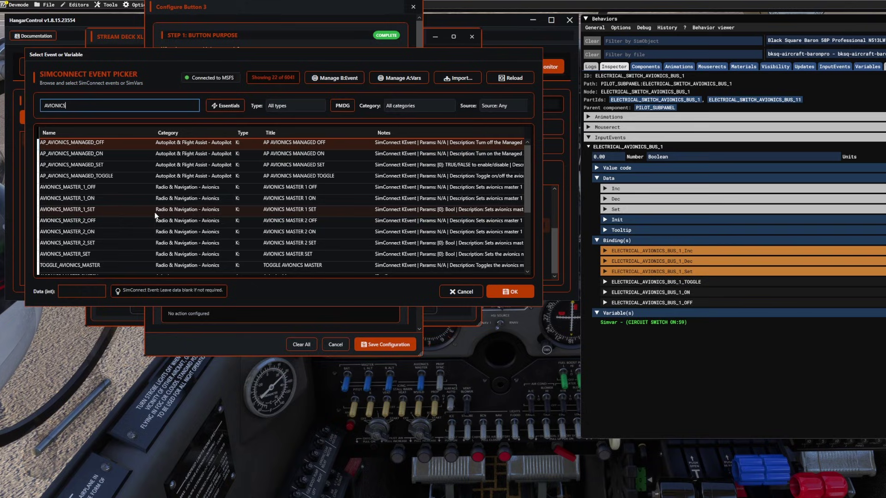
{"action": "scroll", "coordinate": [120, 231], "scroll_direction": "down", "scroll_amount": 1}
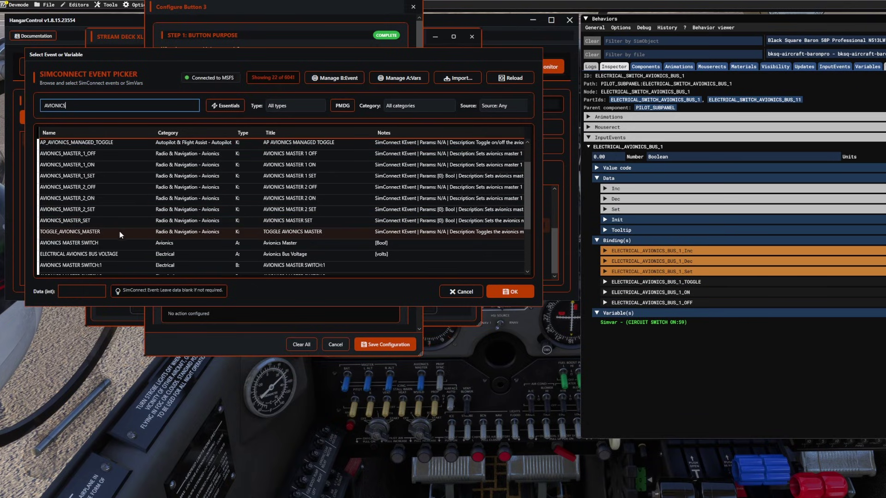
{"action": "left_click", "coordinate": [59, 233]}
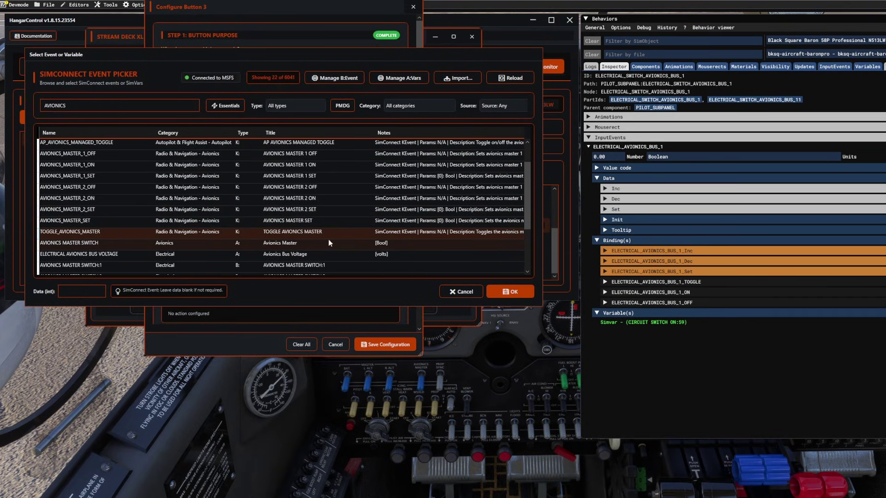
{"action": "left_click", "coordinate": [510, 291]}
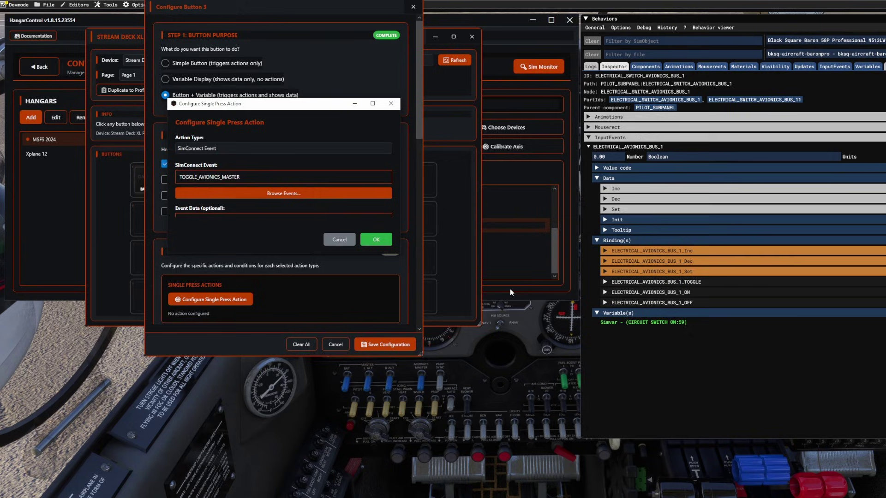
{"action": "left_click", "coordinate": [374, 241]}
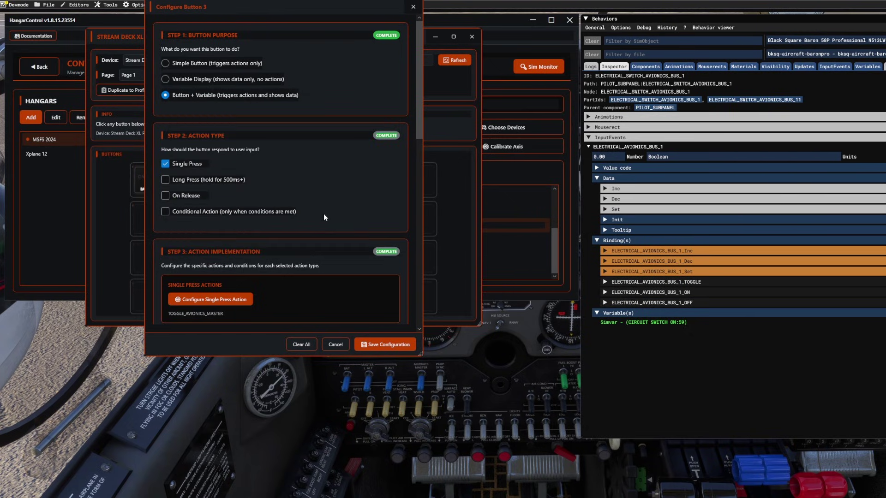
Open the icon library from the button's visual design settings and search it for AVIONIC.
{"action": "left_click_drag", "start_coordinate": [420, 126], "coordinate": [419, 239]}
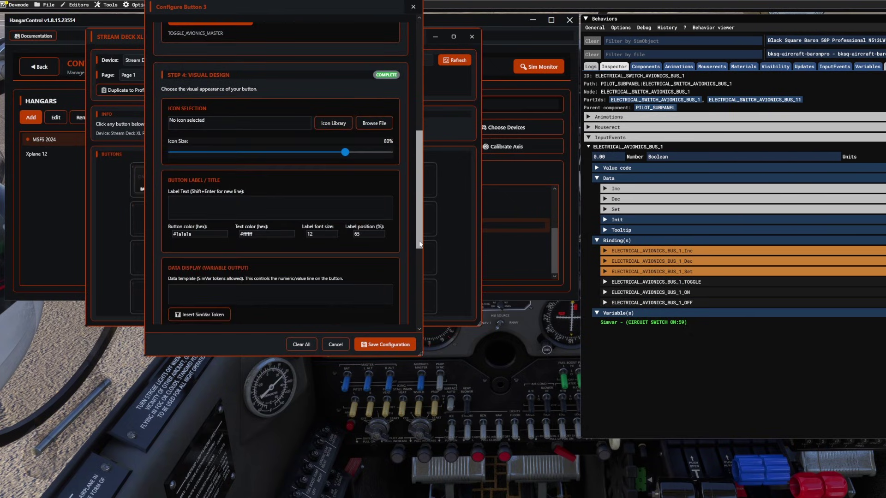
{"action": "left_click", "coordinate": [341, 124]}
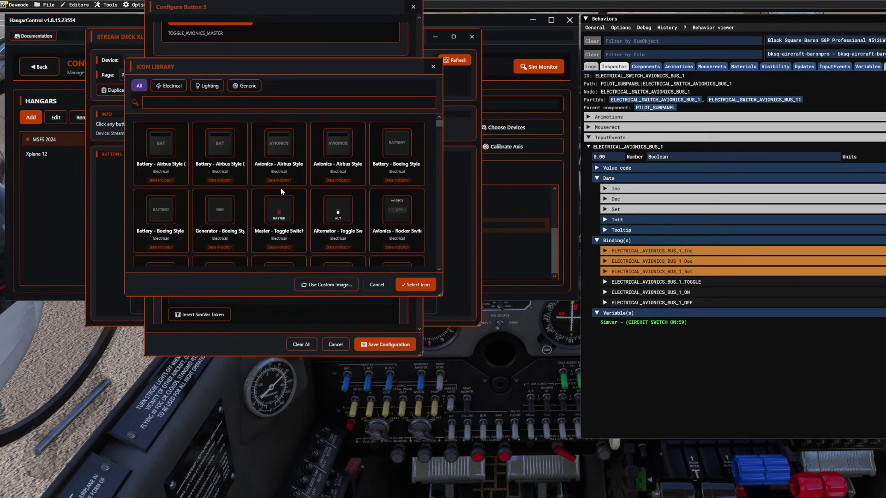
{"action": "left_click", "coordinate": [200, 108]}
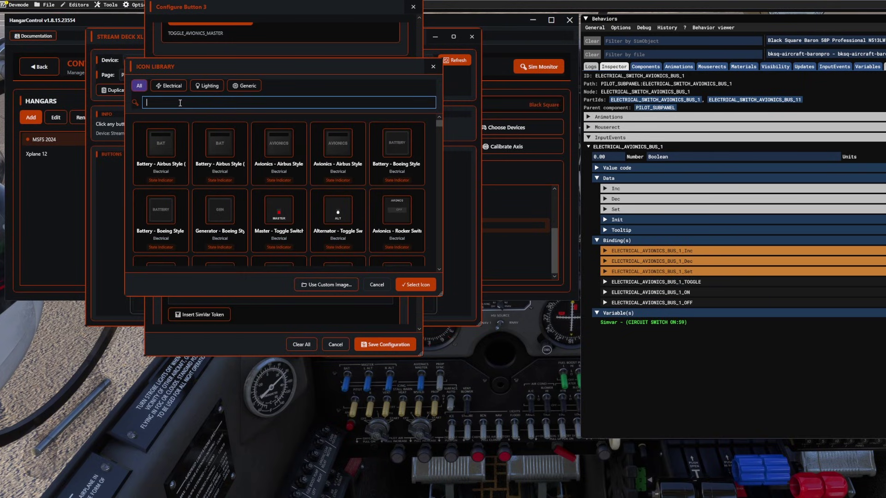
{"action": "type", "text": "AVIONIC"}
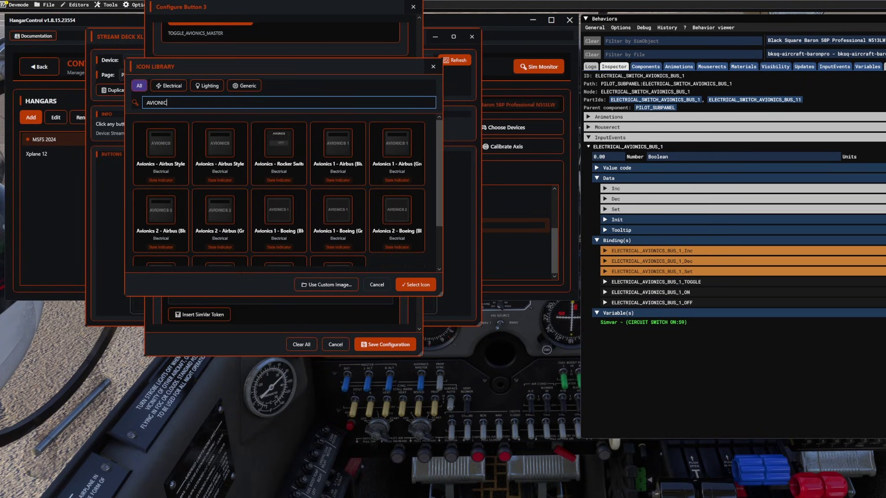
Preview the Avionics rocker switch icon in its on and off states.
{"action": "left_click", "coordinate": [284, 147]}
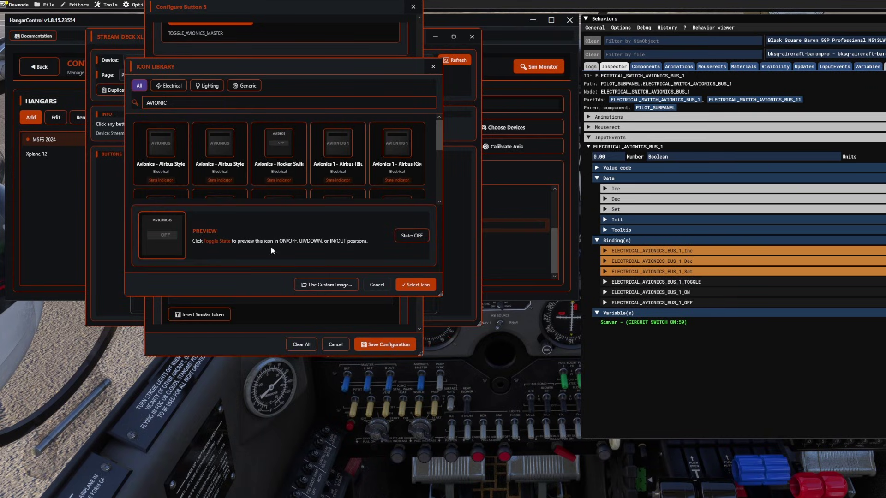
{"action": "left_click", "coordinate": [417, 236]}
{"action": "left_click", "coordinate": [417, 236]}
{"action": "left_click", "coordinate": [416, 237]}
{"action": "left_click", "coordinate": [417, 236]}
{"action": "left_click", "coordinate": [416, 236]}
{"action": "left_click", "coordinate": [417, 236]}
Enlarge the icon library window and preview the green Avionics 1 Boeing icon in its on state.
{"action": "left_click_drag", "start_coordinate": [441, 294], "coordinate": [453, 415]}
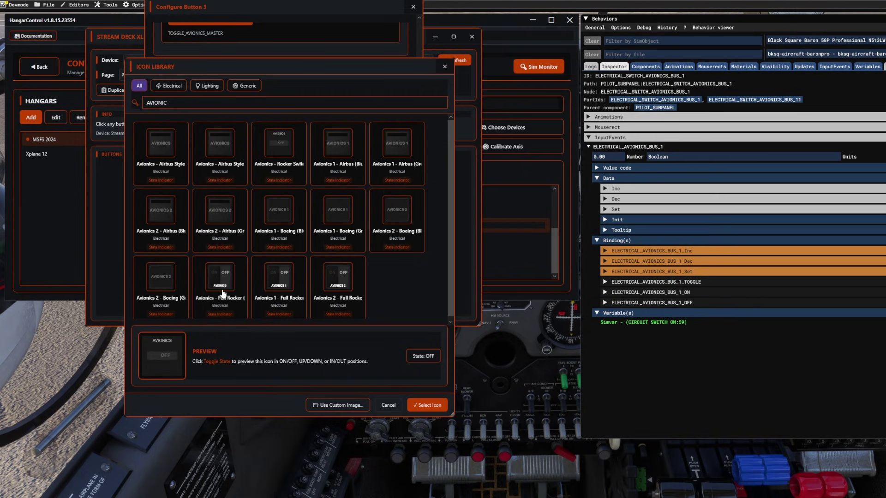
{"action": "left_click", "coordinate": [344, 211]}
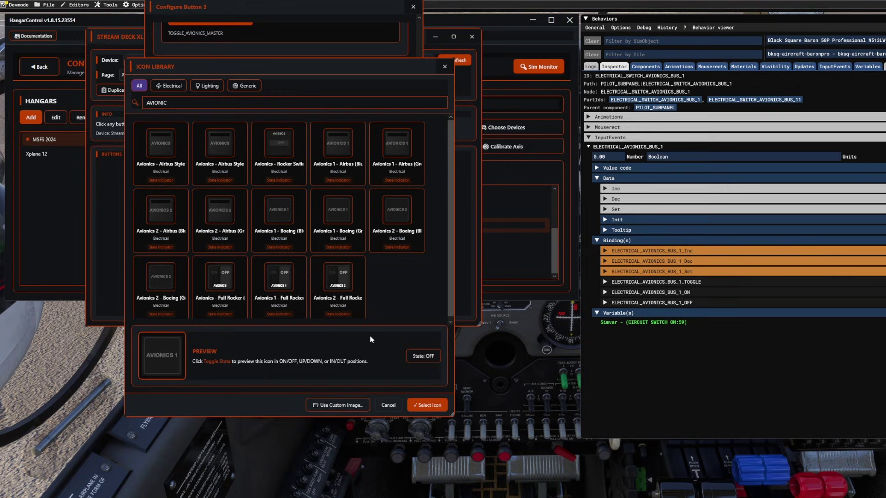
{"action": "left_click", "coordinate": [418, 358]}
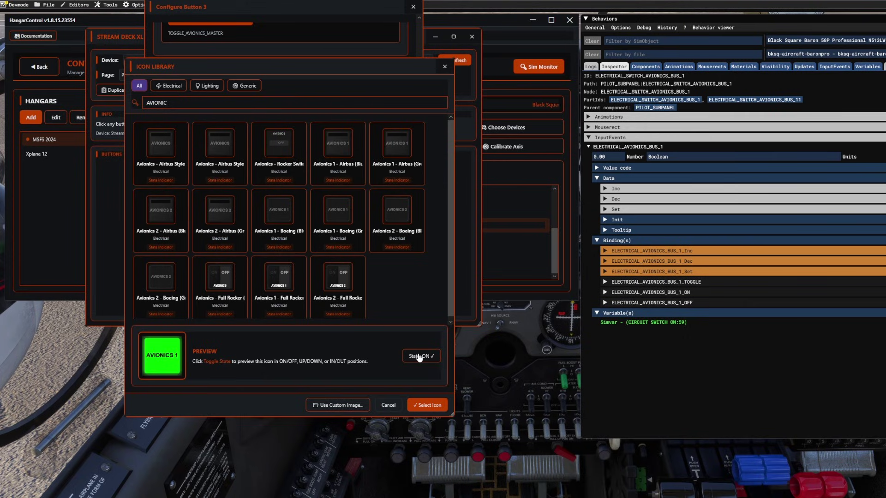
Compare the on and off states of the Avionics, Avionics 1 and Avionics 2 full rocker icons.
{"action": "left_click", "coordinate": [224, 276]}
{"action": "left_click", "coordinate": [422, 362]}
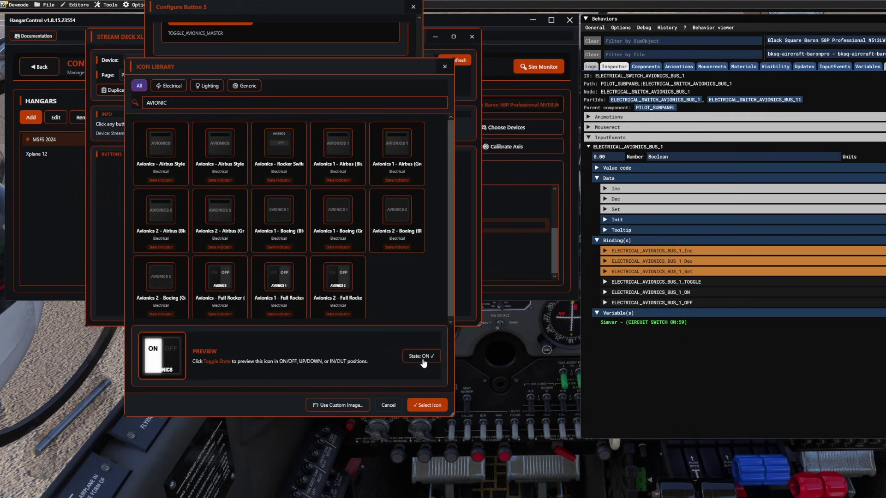
{"action": "left_click", "coordinate": [422, 360]}
{"action": "left_click", "coordinate": [422, 360]}
{"action": "left_click", "coordinate": [421, 359]}
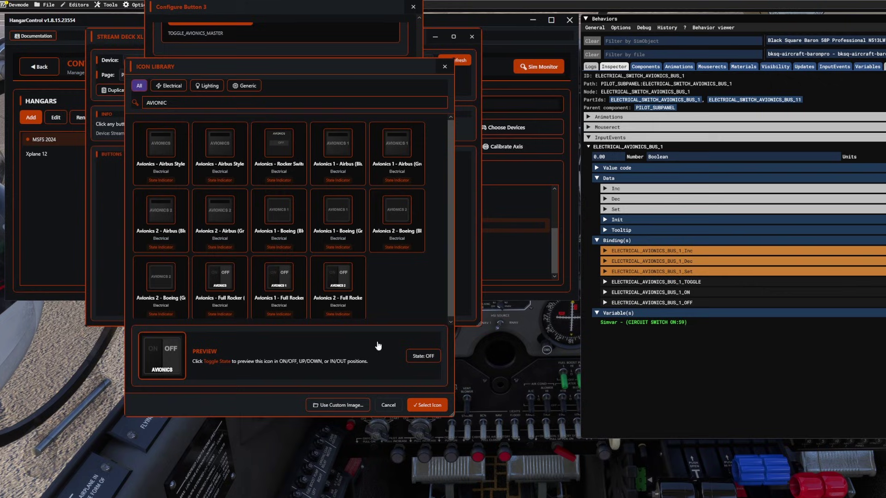
{"action": "left_click", "coordinate": [414, 358]}
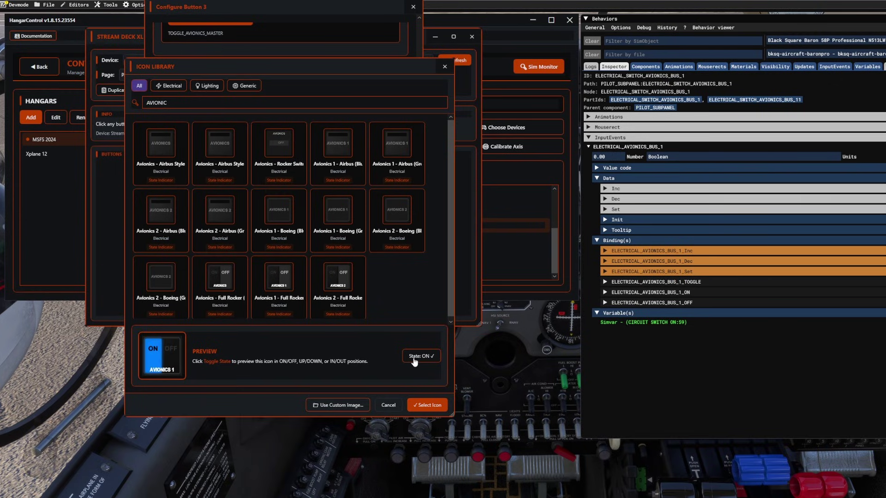
{"action": "left_click", "coordinate": [414, 360]}
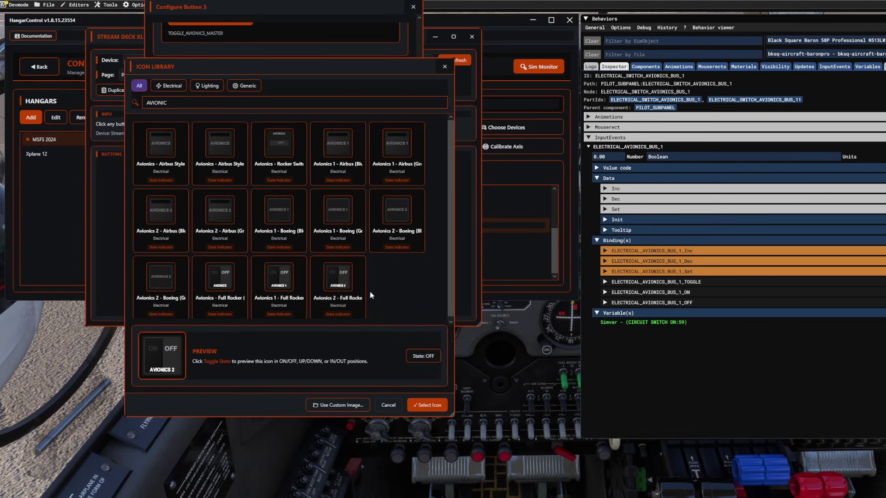
{"action": "left_click", "coordinate": [346, 288]}
{"action": "left_click", "coordinate": [420, 364]}
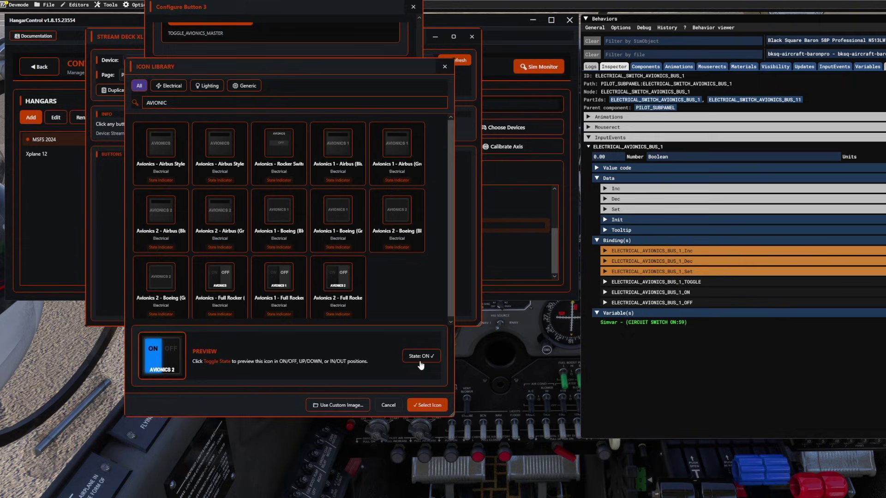
{"action": "left_click", "coordinate": [419, 364]}
Apply the Avionics 1 full rocker icon to the button and set its icon size to 100%.
{"action": "left_click", "coordinate": [282, 278]}
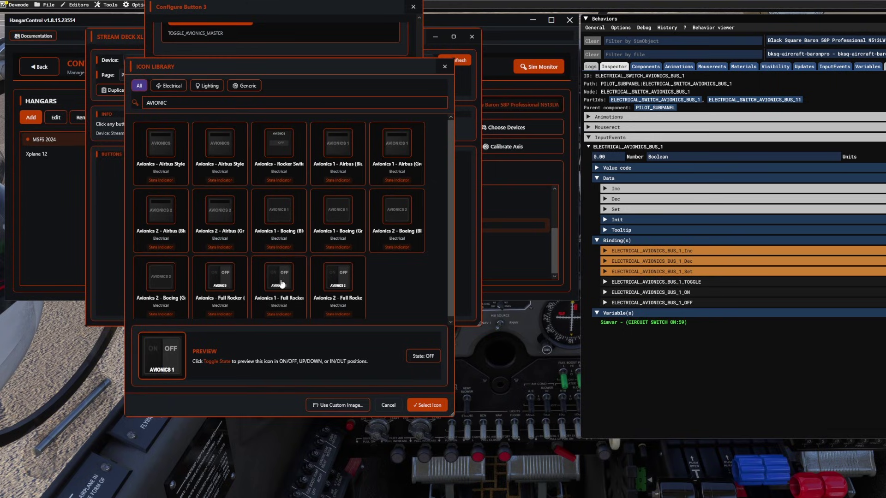
{"action": "scroll", "coordinate": [382, 252], "scroll_direction": "down", "scroll_amount": 1}
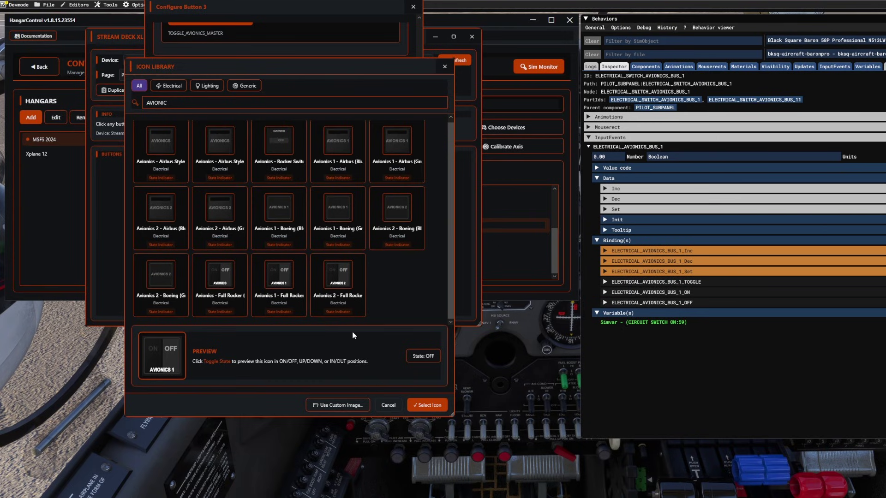
{"action": "left_click", "coordinate": [428, 407]}
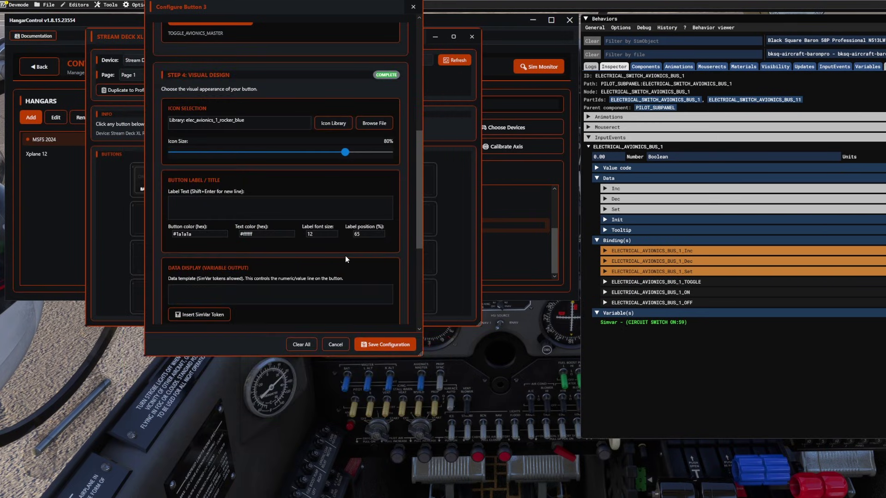
{"action": "left_click_drag", "start_coordinate": [346, 154], "coordinate": [384, 157]}
{"action": "left_click_drag", "start_coordinate": [365, 8], "coordinate": [623, 38]}
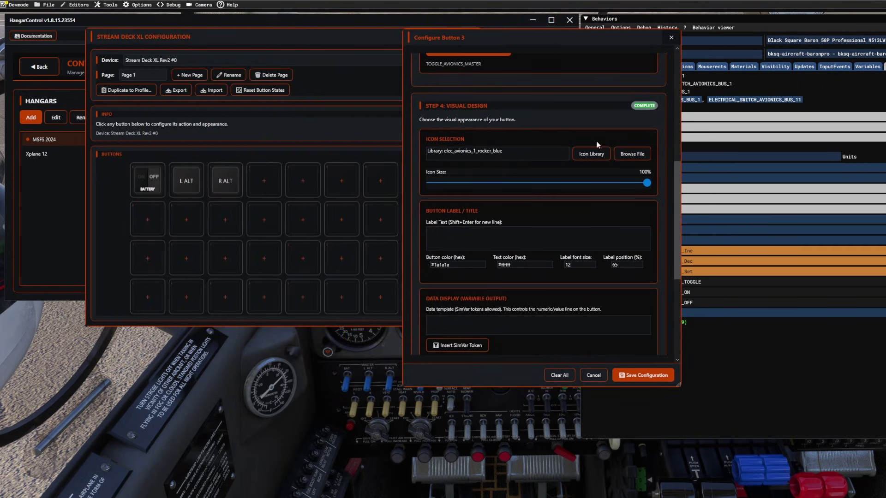
Keep the icon size at 100% and set the button's state behavior to Simulator-driven (LVAR/SimVar/Flag controls state).
{"action": "left_click_drag", "start_coordinate": [647, 184], "coordinate": [674, 194]}
{"action": "left_click_drag", "start_coordinate": [645, 183], "coordinate": [695, 199]}
{"action": "scroll", "coordinate": [530, 214], "scroll_direction": "down", "scroll_amount": 1}
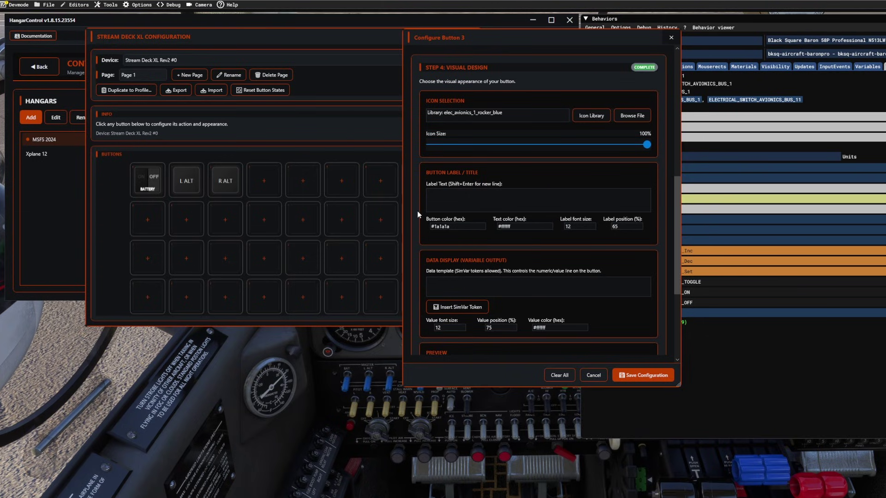
{"action": "scroll", "coordinate": [624, 265], "scroll_direction": "down", "scroll_amount": 2}
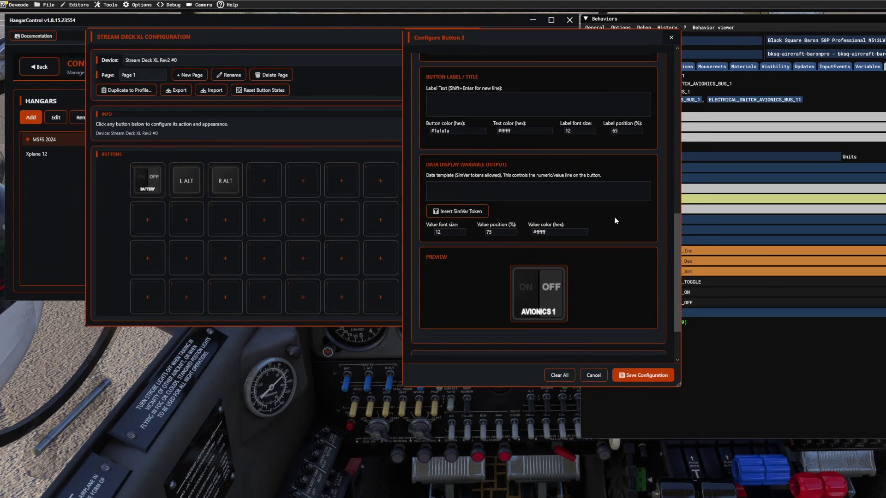
{"action": "scroll", "coordinate": [614, 217], "scroll_direction": "down", "scroll_amount": 2}
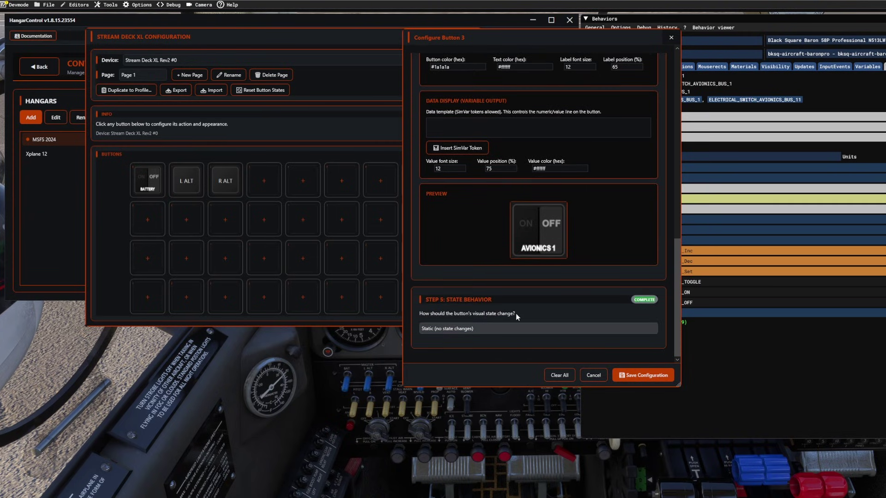
{"action": "left_click", "coordinate": [481, 326]}
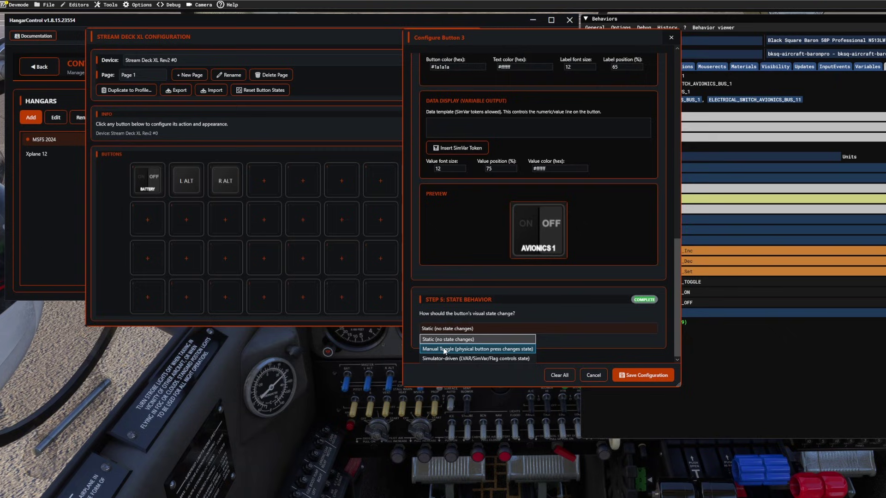
{"action": "left_click", "coordinate": [462, 358]}
{"action": "scroll", "coordinate": [682, 304], "scroll_direction": "down", "scroll_amount": 2}
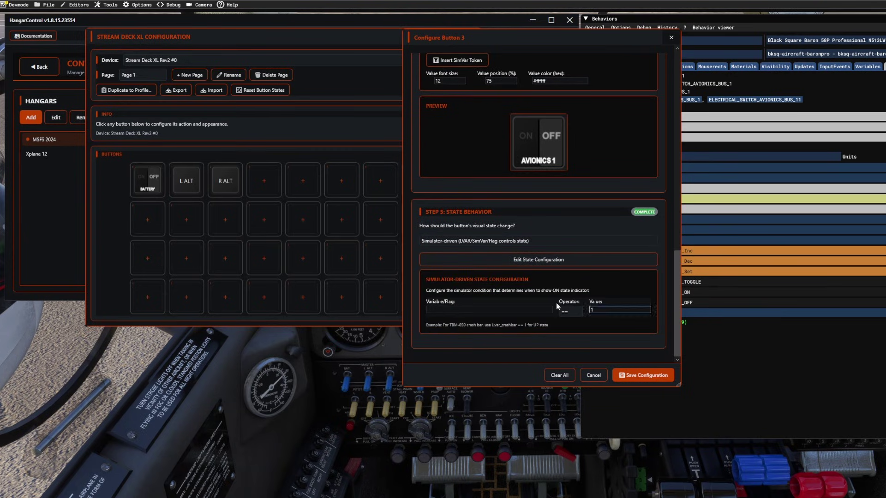
Set the ON state condition's variable to A:CIRCUIT SWITCH ON:59, keeping the operator == and value 1.
{"action": "left_click", "coordinate": [539, 260]}
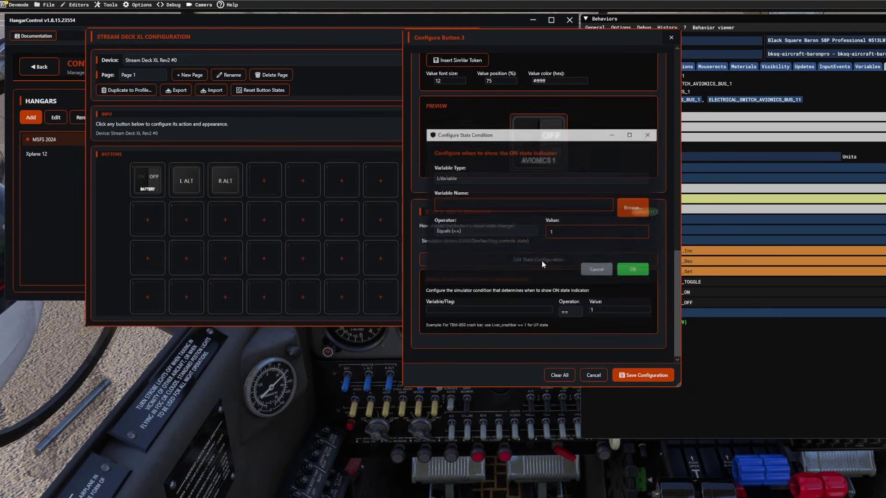
{"action": "left_click", "coordinate": [597, 271]}
{"action": "left_click_drag", "start_coordinate": [610, 35], "coordinate": [472, 33]}
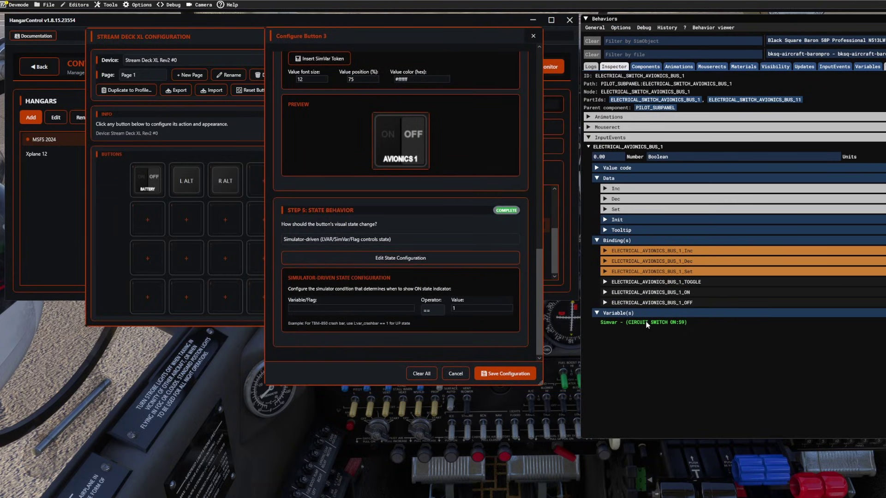
{"action": "left_click", "coordinate": [315, 308]}
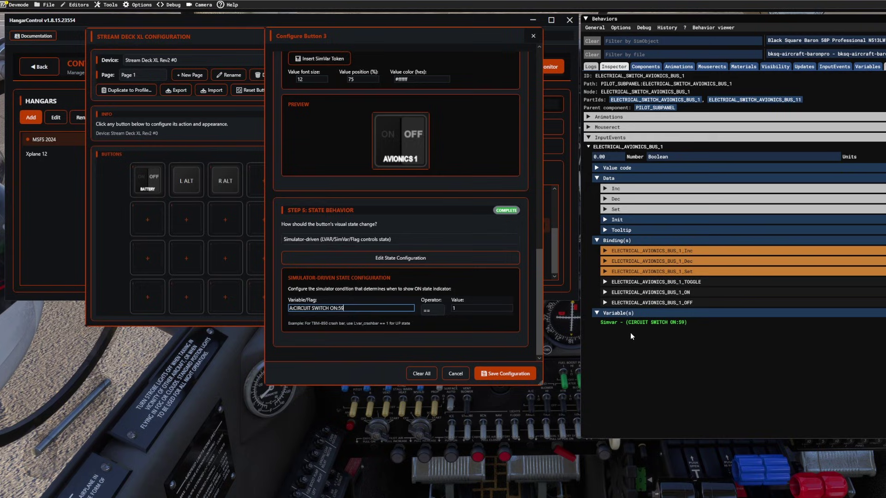
Save the avionics button configuration and test it by switching the cockpit's avionics master on and off.
{"action": "left_click", "coordinate": [507, 374]}
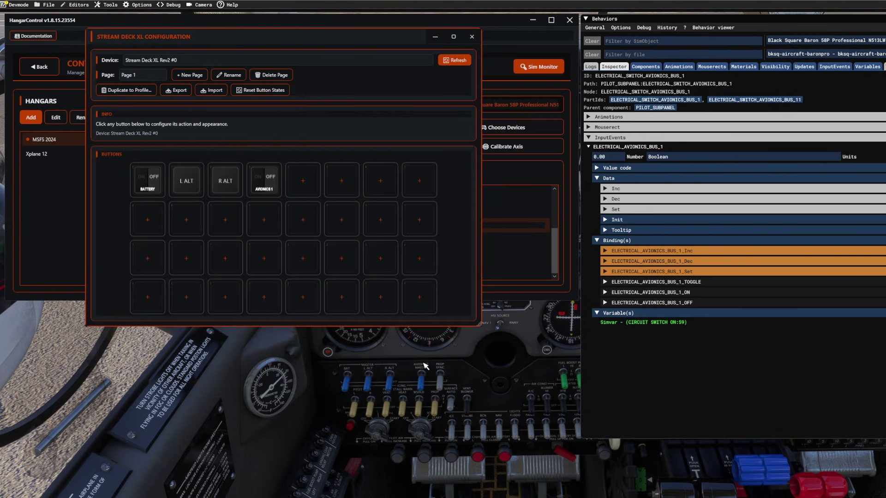
{"action": "left_click", "coordinate": [426, 381]}
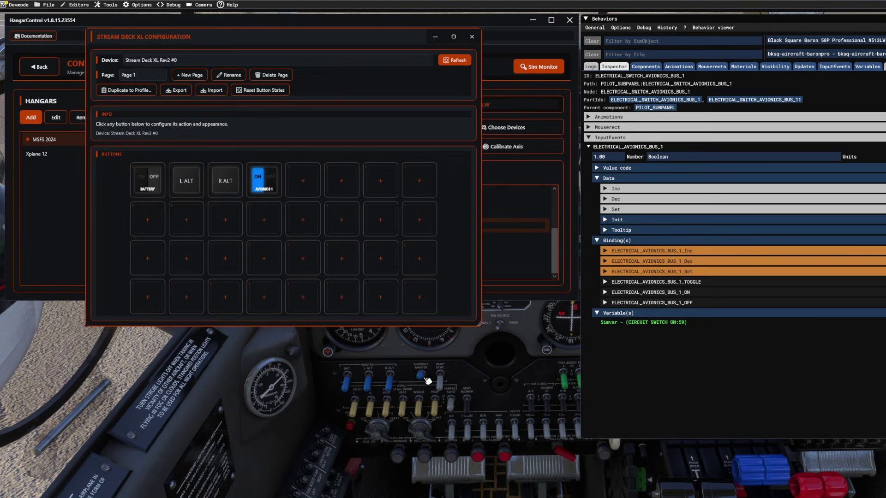
{"action": "left_click", "coordinate": [425, 380]}
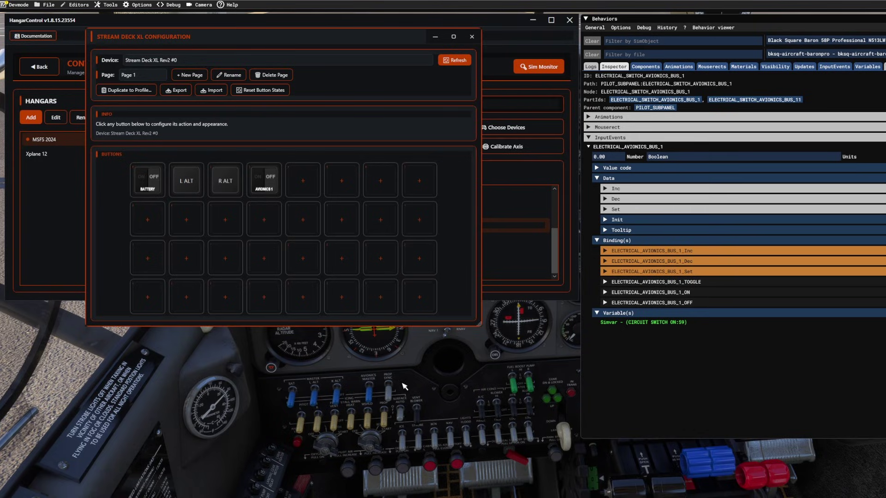
Inspect the cockpit's prop sync switch and examine its Mouserect code for the variables it uses.
{"action": "key", "text": "ctrl+g"}
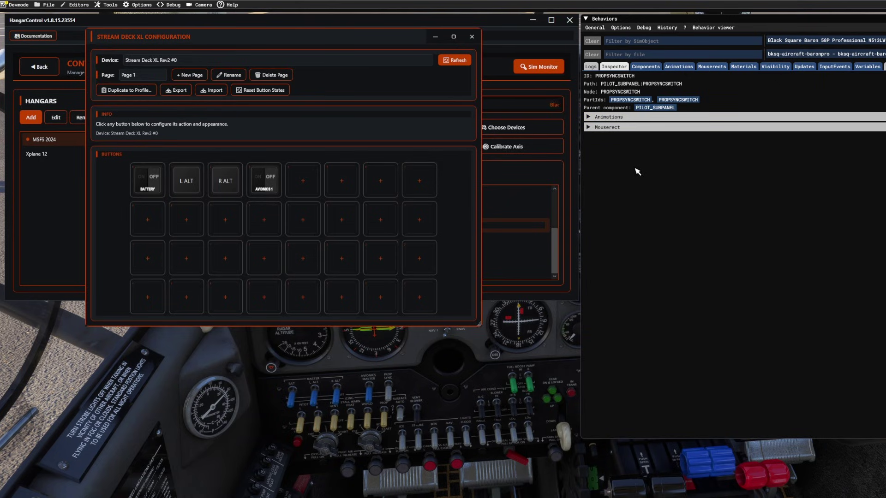
{"action": "left_click", "coordinate": [594, 127]}
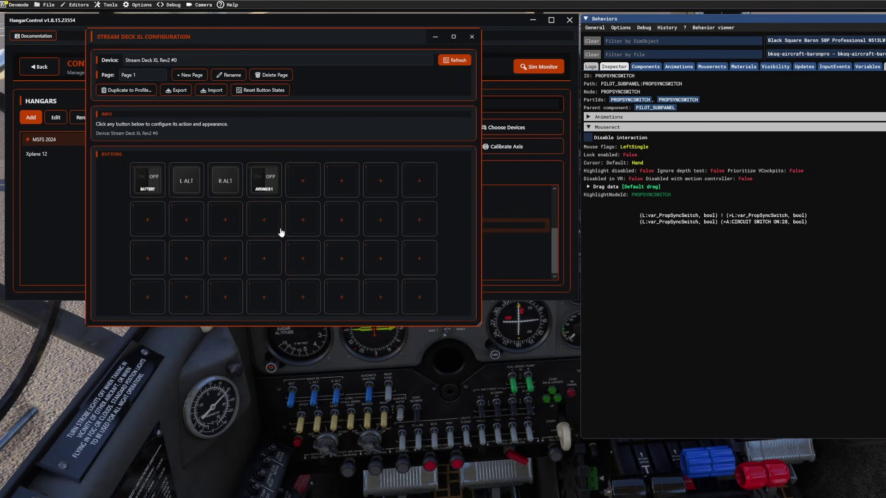
Start configuring the empty button beside AVIONICS 1 with the purpose Button + Variable and a Single Press action.
{"action": "left_click", "coordinate": [294, 181]}
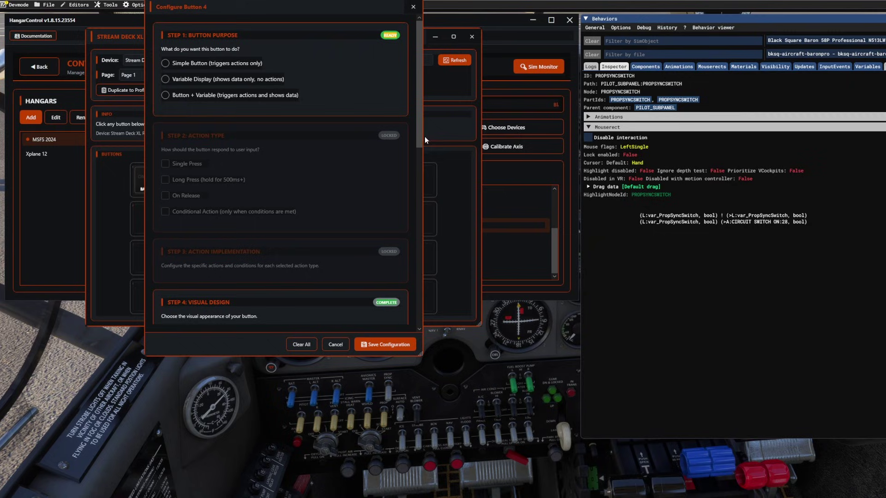
{"action": "left_click", "coordinate": [189, 95]}
{"action": "left_click", "coordinate": [166, 164]}
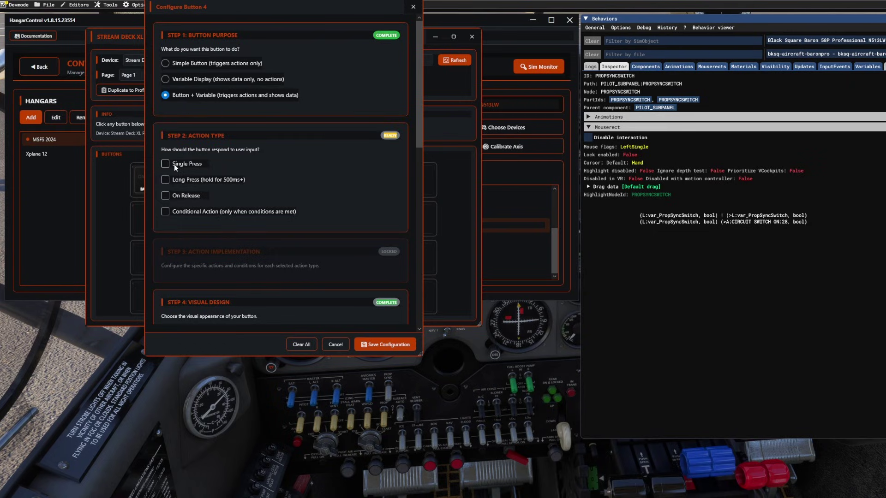
Set the single press action type to L:Variable Action and open its L:Var configuration.
{"action": "left_click_drag", "start_coordinate": [423, 137], "coordinate": [422, 199]}
{"action": "left_click", "coordinate": [232, 117]}
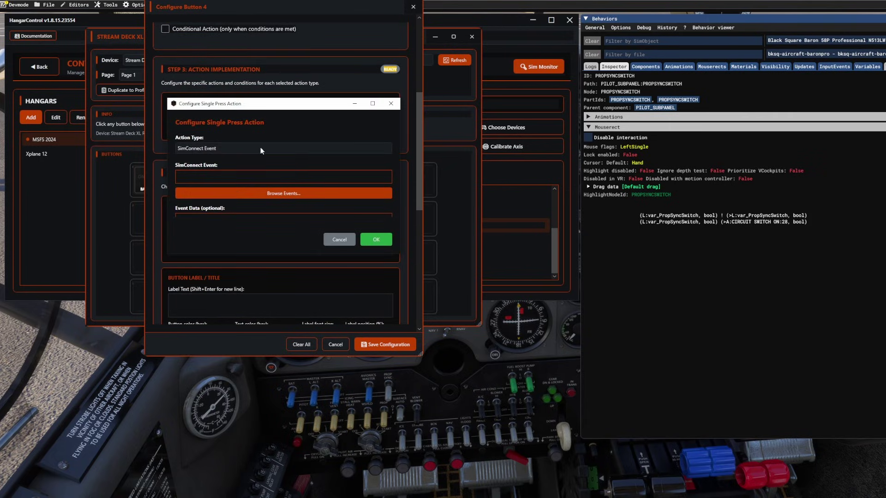
{"action": "left_click", "coordinate": [262, 152]}
{"action": "left_click", "coordinate": [201, 168]}
{"action": "left_click", "coordinate": [299, 179]}
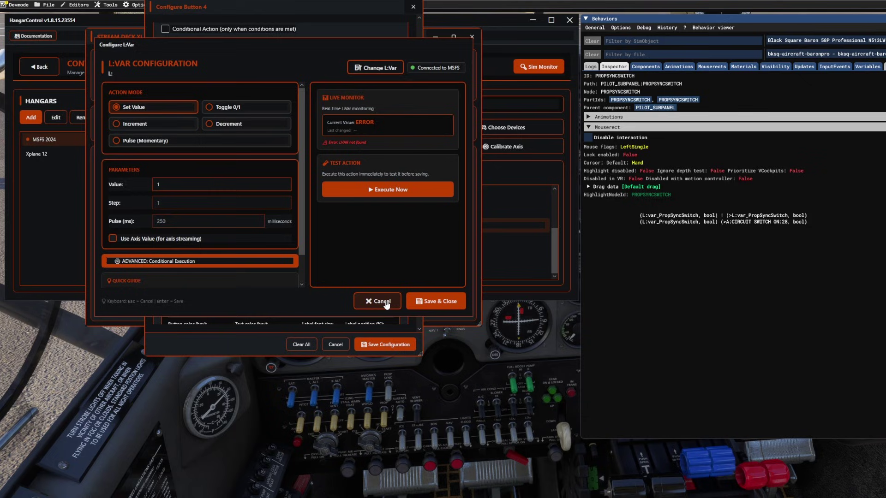
Search the L:Vars for PROPSY and assign L:var_PropSyncSwitch to the action.
{"action": "left_click", "coordinate": [375, 69]}
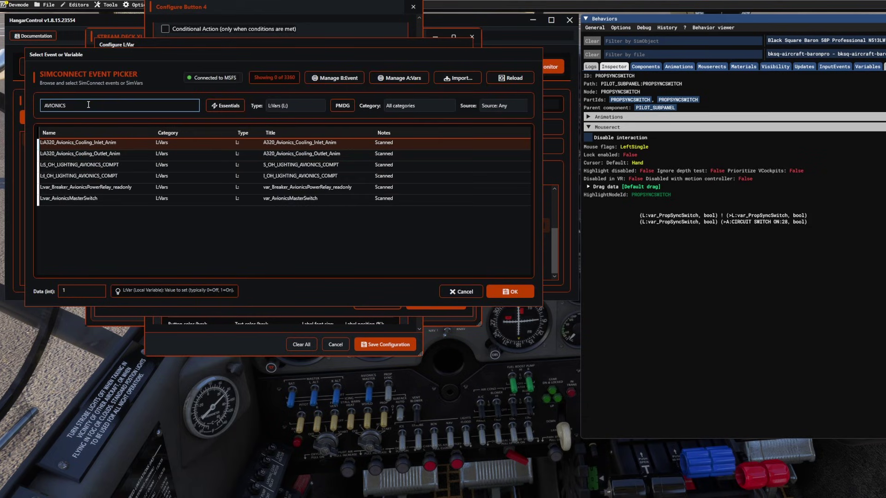
{"action": "left_click_drag", "start_coordinate": [88, 105], "coordinate": [26, 99]}
{"action": "key", "text": "BackSpace"}
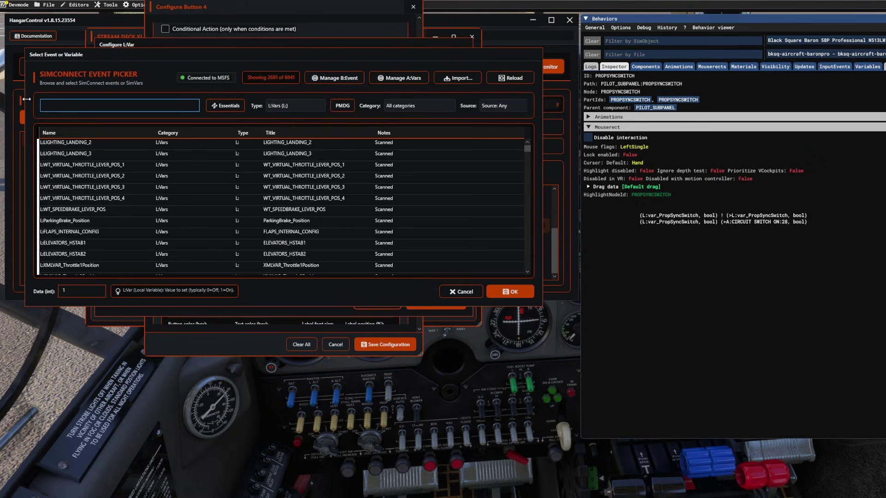
{"action": "type", "text": "PRO"}
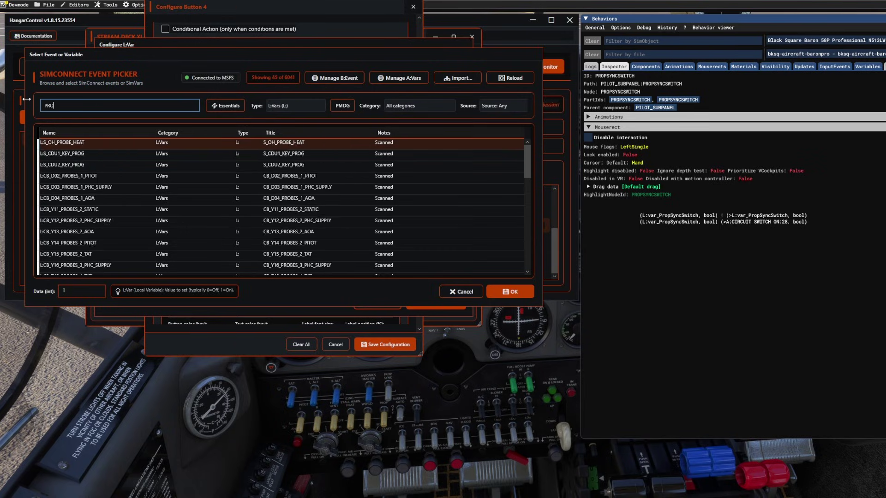
{"action": "type", "text": "PSY"}
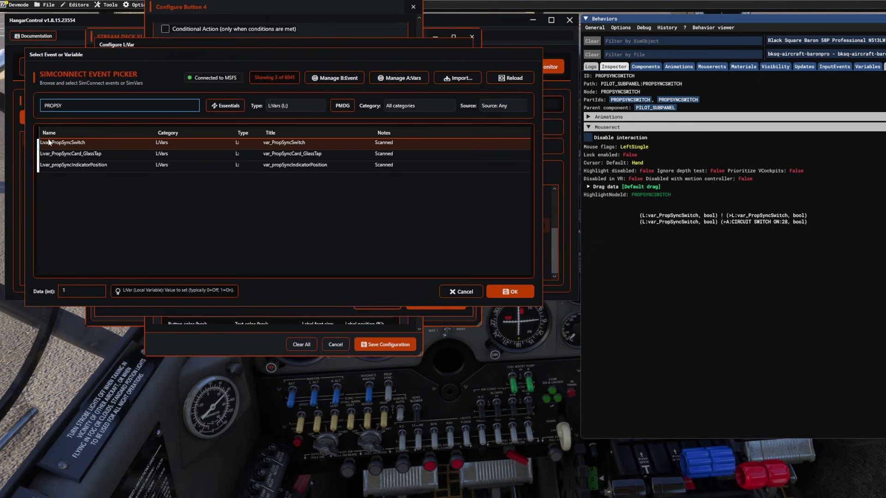
{"action": "double_click", "coordinate": [106, 142]}
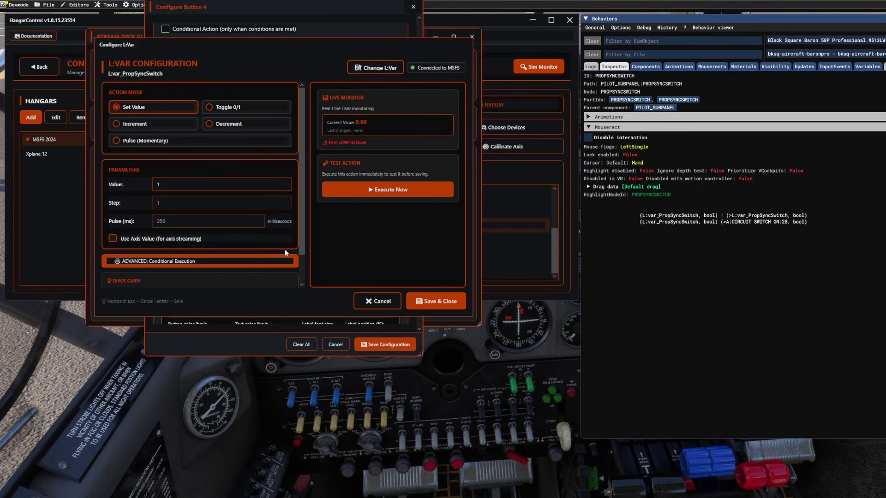
Set the L:Var action mode to Toggle 0/1, test the action, and save it as the single press action.
{"action": "left_click", "coordinate": [248, 108]}
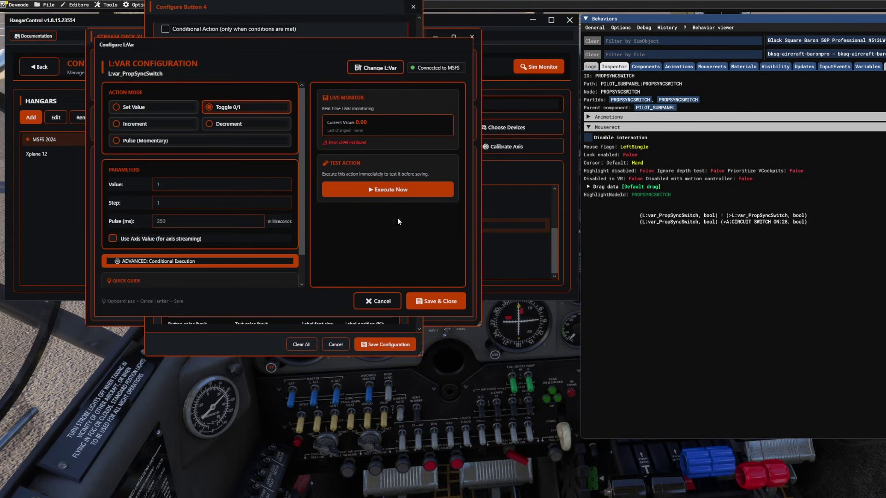
{"action": "left_click", "coordinate": [388, 190]}
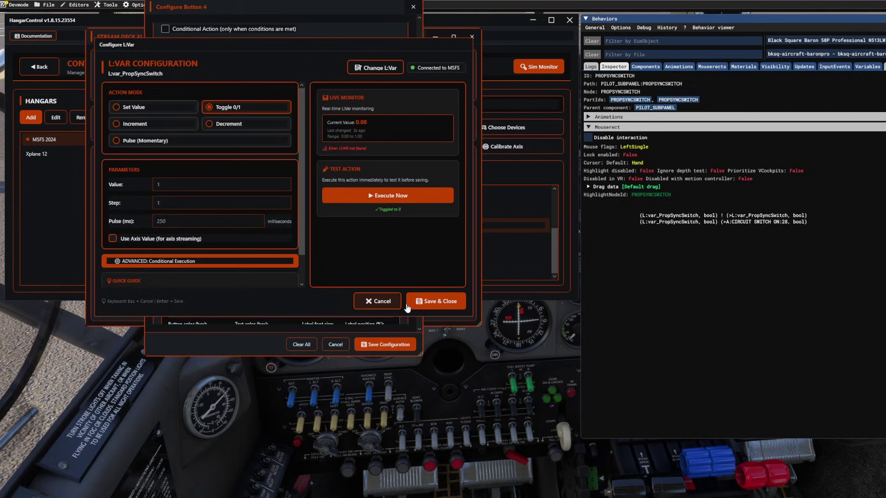
{"action": "left_click", "coordinate": [408, 304]}
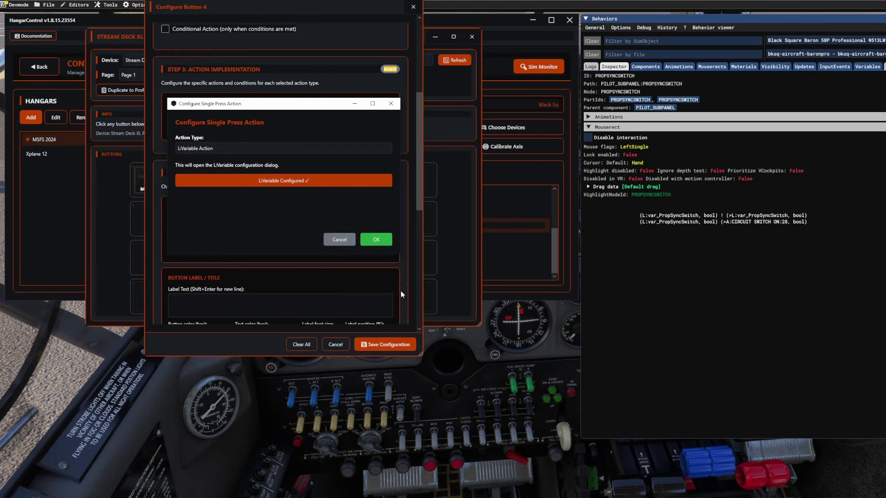
{"action": "left_click", "coordinate": [376, 239]}
Browse the icon library's Generic category and preview the on and off states of the generic push buttons.
{"action": "left_click_drag", "start_coordinate": [417, 137], "coordinate": [420, 184]}
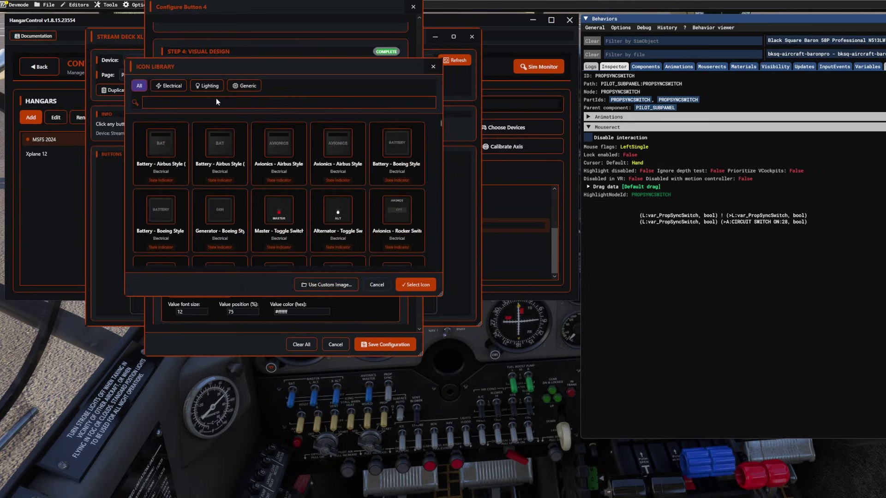
{"action": "left_click", "coordinate": [336, 103]}
{"action": "left_click", "coordinate": [251, 90]}
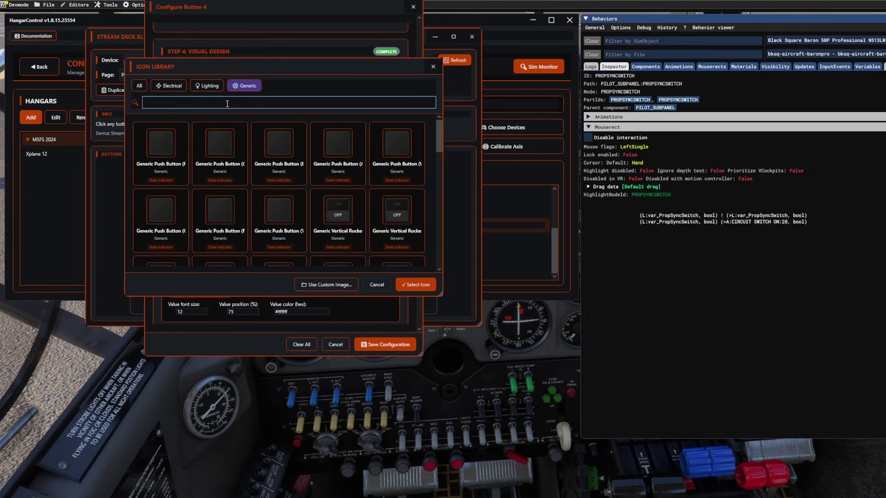
{"action": "left_click", "coordinate": [223, 151]}
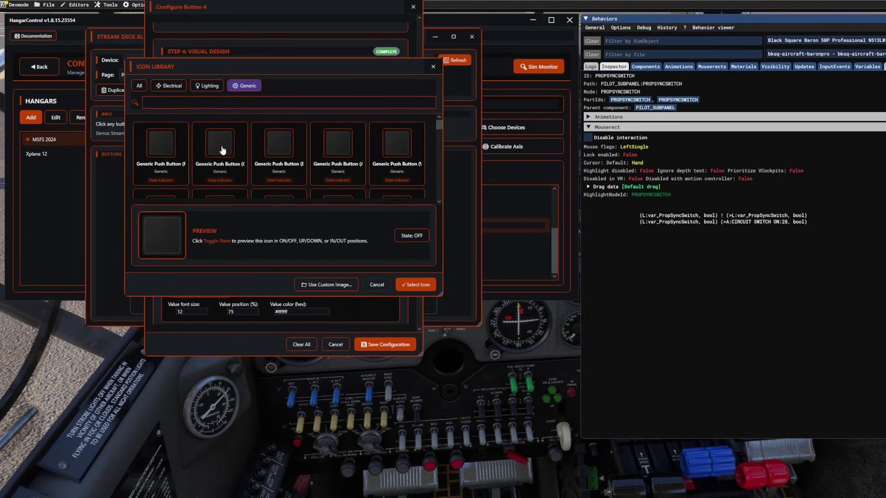
{"action": "left_click", "coordinate": [411, 238]}
{"action": "left_click", "coordinate": [412, 240]}
{"action": "left_click", "coordinate": [408, 234]}
{"action": "left_click", "coordinate": [409, 235]}
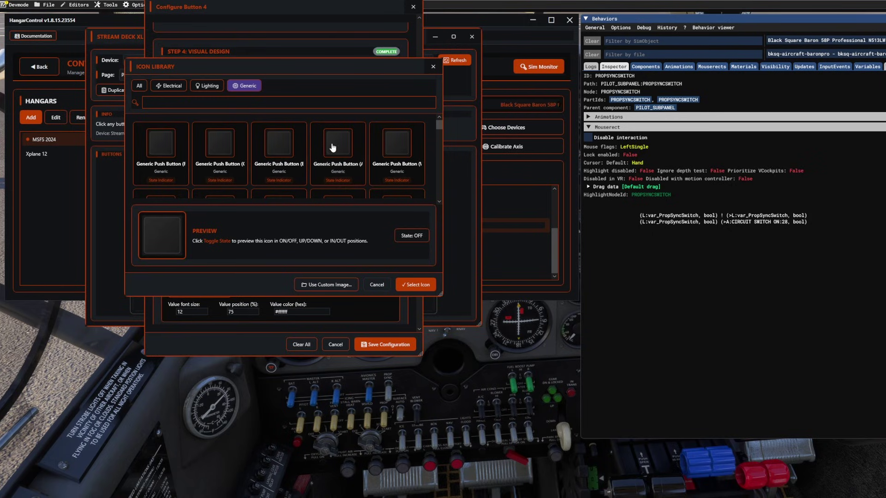
Preview the white generic push button icon in both states and apply it to the button.
{"action": "left_click", "coordinate": [411, 236]}
{"action": "left_click", "coordinate": [411, 237]}
{"action": "left_click", "coordinate": [411, 237]}
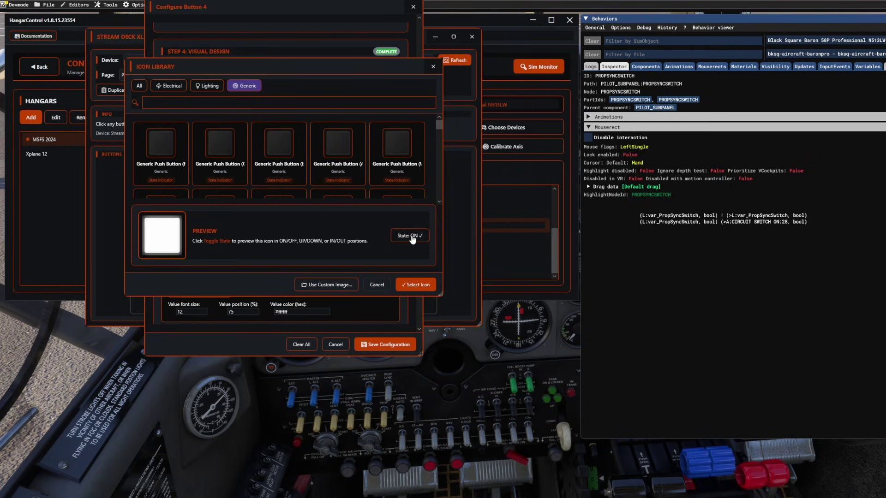
{"action": "left_click", "coordinate": [412, 237]}
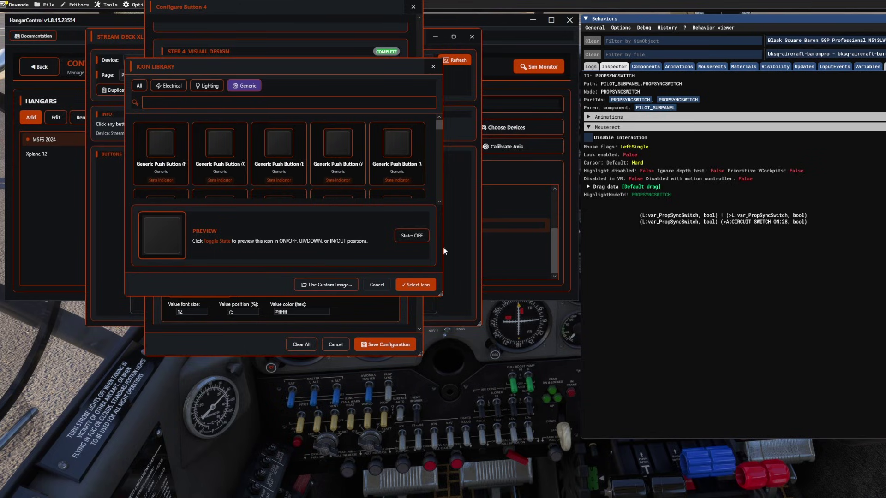
{"action": "left_click", "coordinate": [419, 285]}
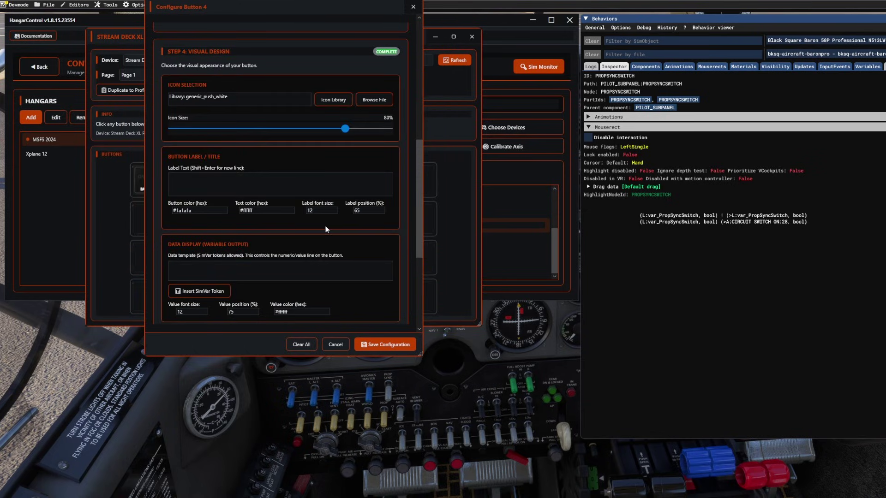
Label the button PROP SYNC and set its icon size to 100%.
{"action": "left_click", "coordinate": [236, 181]}
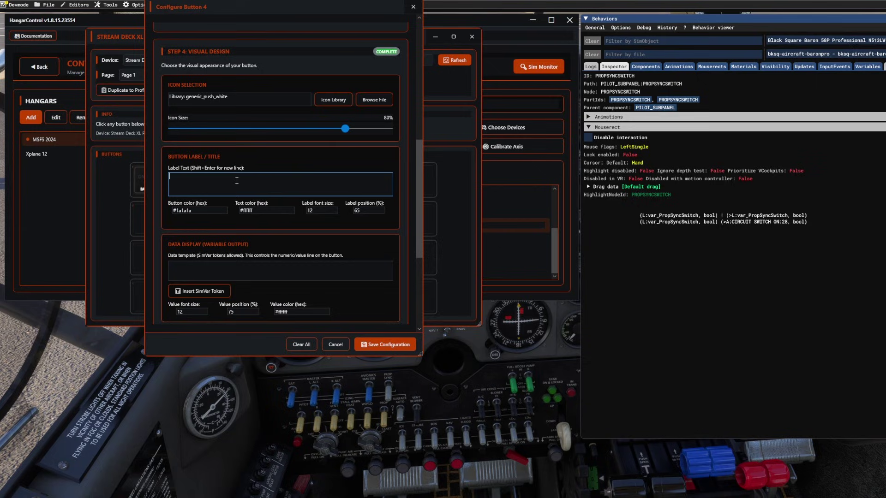
{"action": "type", "text": "PROP SYNC"}
{"action": "left_click_drag", "start_coordinate": [345, 129], "coordinate": [409, 130]}
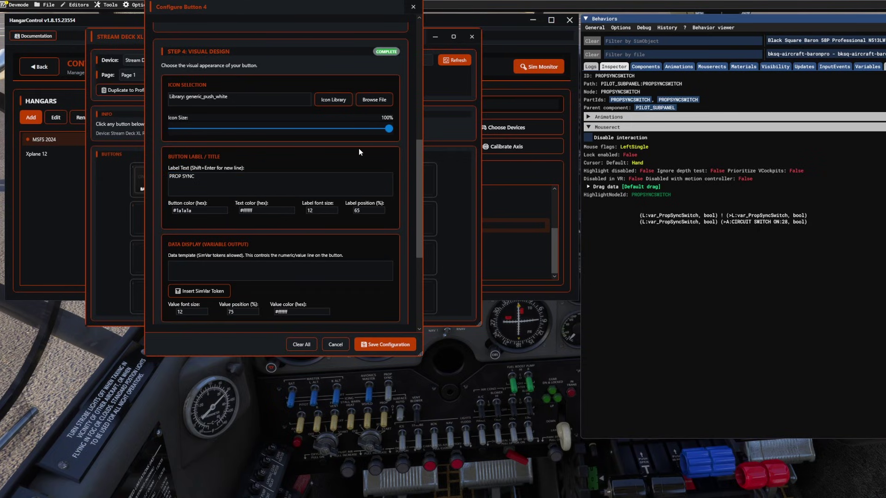
{"action": "left_click_drag", "start_coordinate": [306, 6], "coordinate": [328, 15]}
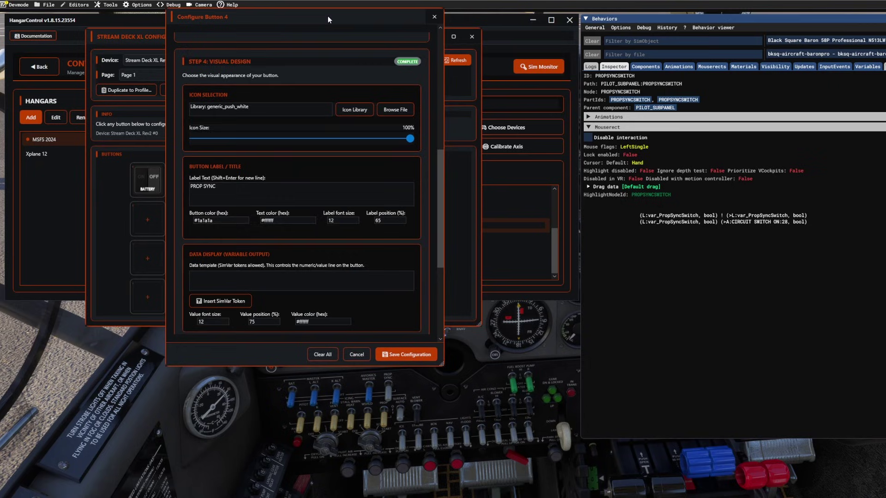
Set the PROP SYNC button's label position to 40% and its label font size to 18.
{"action": "scroll", "coordinate": [382, 167], "scroll_direction": "down", "scroll_amount": 3}
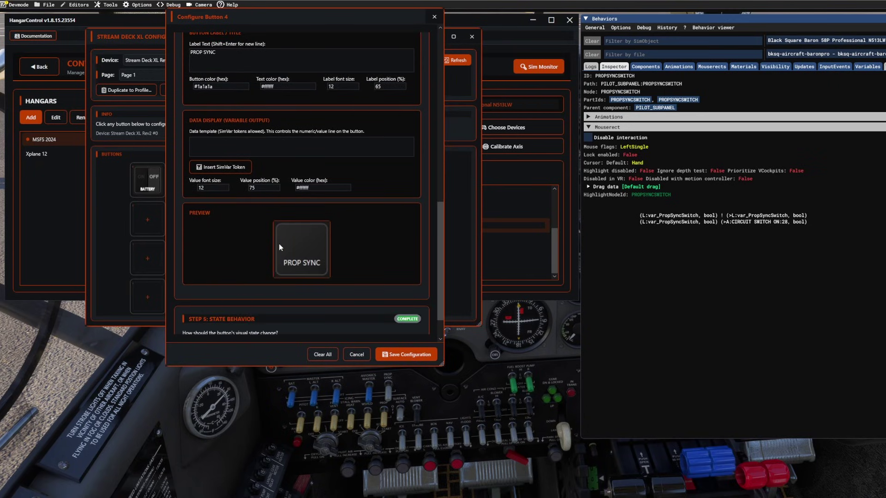
{"action": "left_click", "coordinate": [392, 86]}
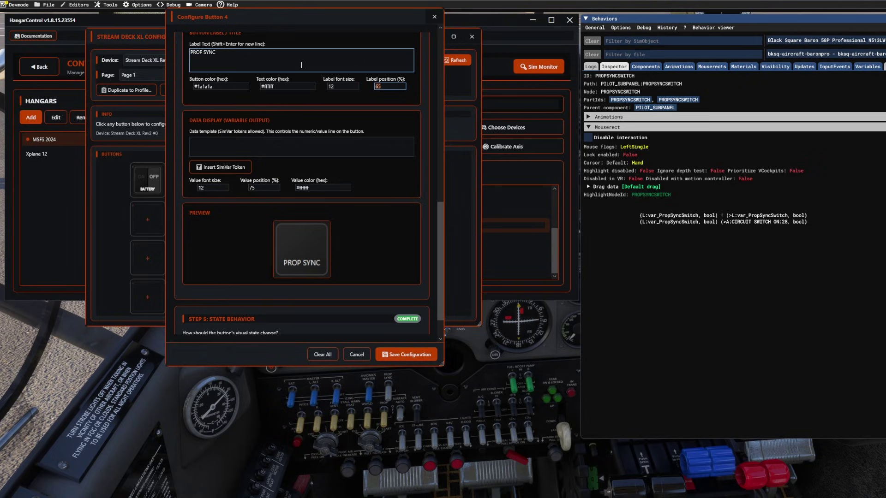
{"action": "type", "text": "40"}
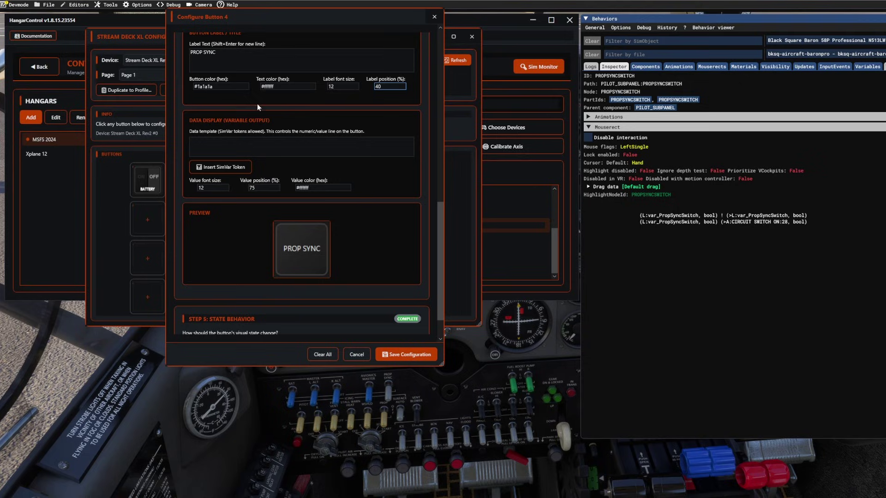
{"action": "key", "text": "shift+Tab"}
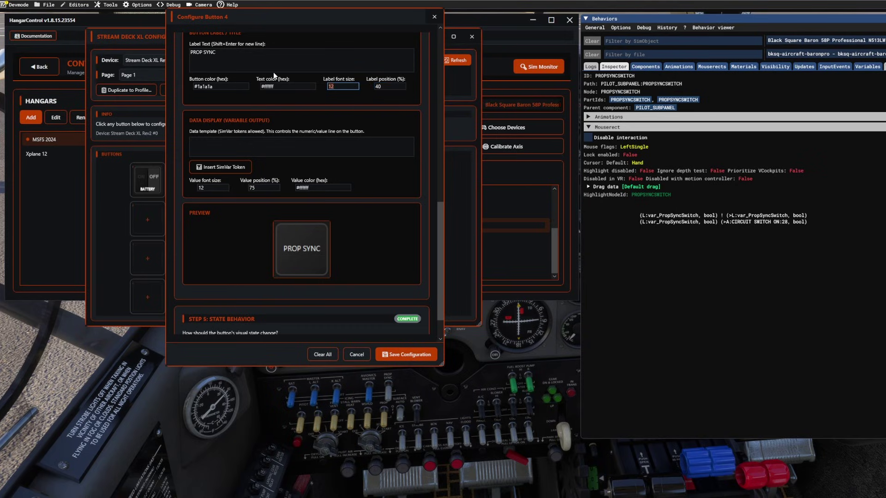
{"action": "type", "text": "18"}
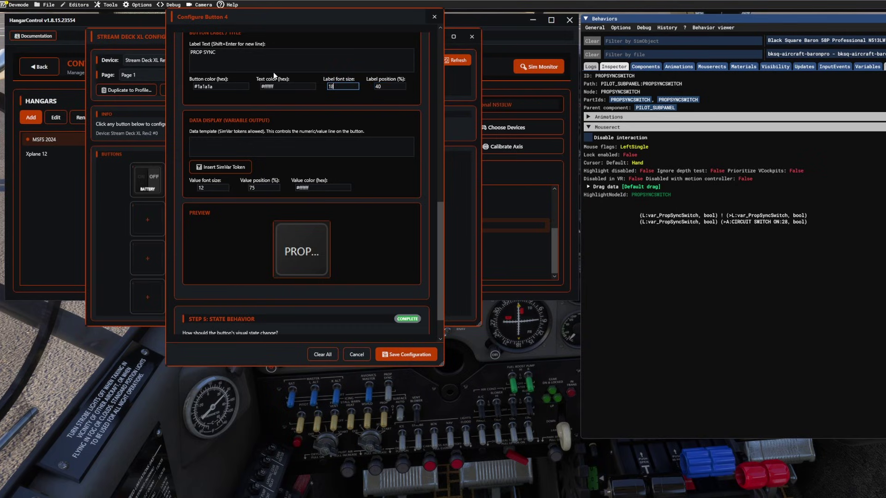
Break the PROP SYNC label onto two lines and adjust its position, trying 30% and 25% before settling on 28%.
{"action": "left_click", "coordinate": [204, 51]}
{"action": "key", "text": "shift+Return"}
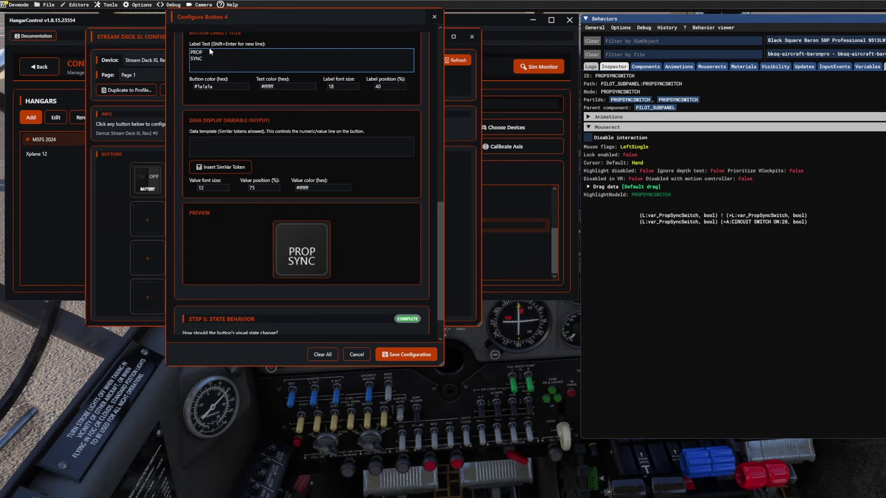
{"action": "left_click", "coordinate": [378, 87]}
{"action": "type", "text": "30"}
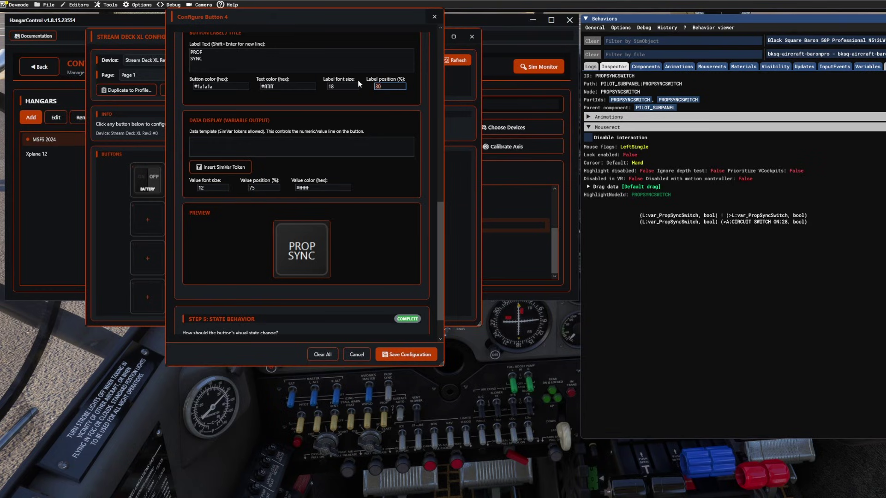
{"action": "type", "text": "25"}
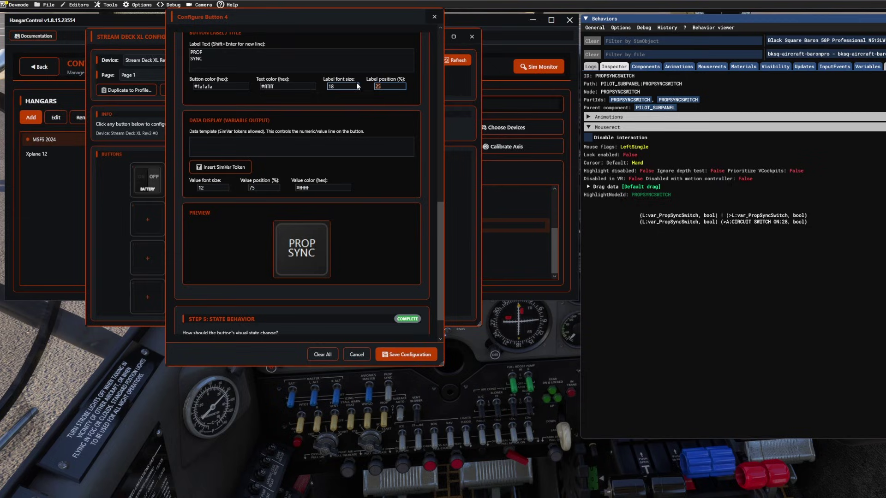
{"action": "type", "text": "28"}
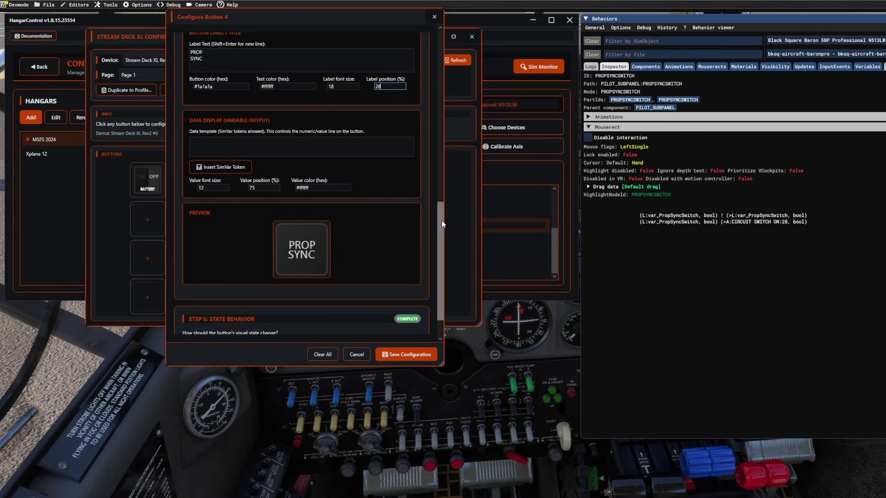
Set the button's state behavior to Simulator-driven (LVAR/SimVar/Flag controls state).
{"action": "left_click_drag", "start_coordinate": [441, 220], "coordinate": [444, 266]}
{"action": "left_click", "coordinate": [267, 307]}
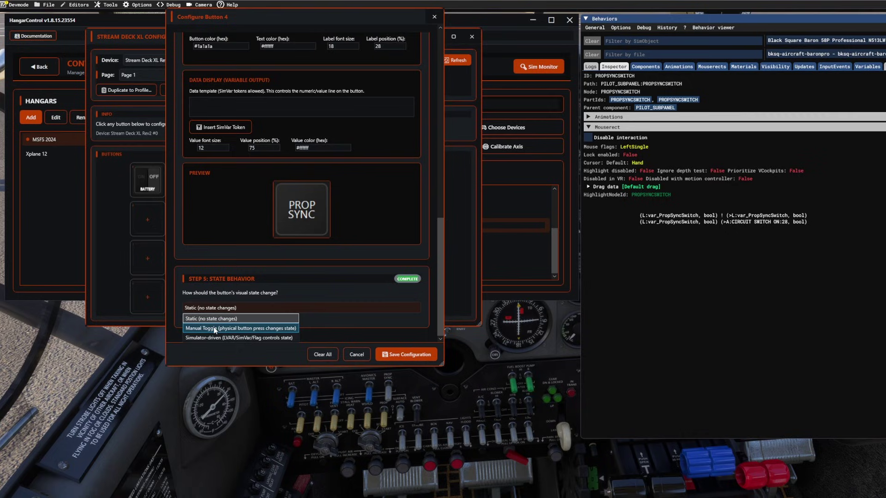
{"action": "left_click", "coordinate": [206, 339]}
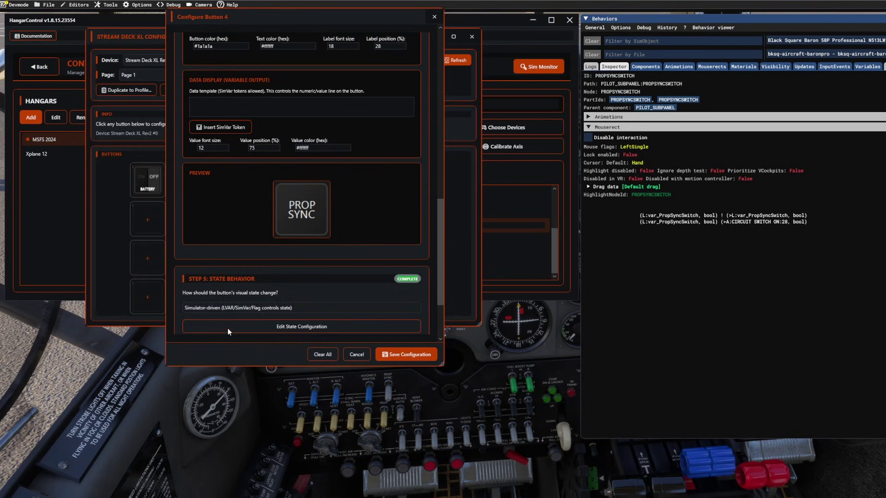
{"action": "scroll", "coordinate": [438, 249], "scroll_direction": "down", "scroll_amount": 2}
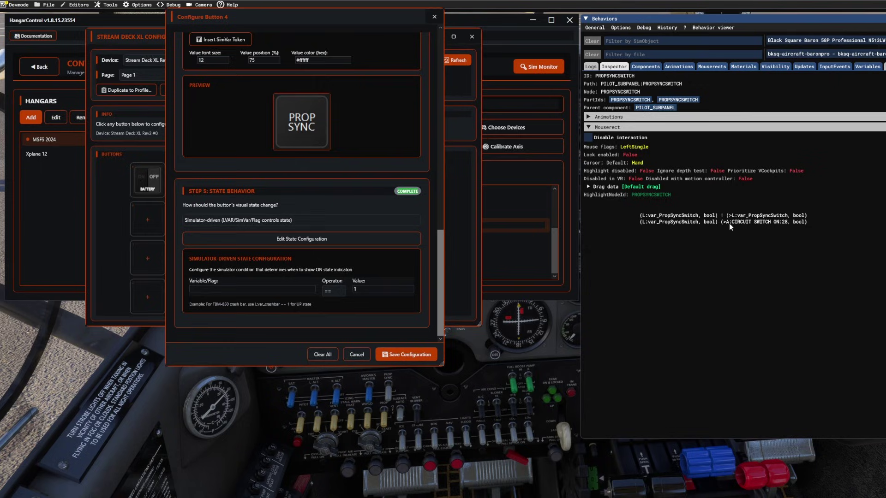
{"action": "left_click", "coordinate": [225, 288]}
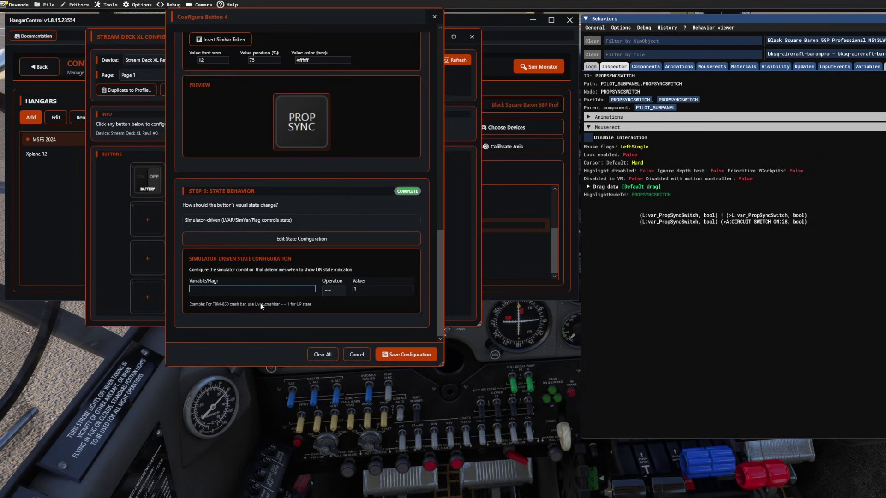
Search the simulation variables for PROPS and insert L:var_PropSyncSwitch as the ON state variable, with number format F0 - No decimals.
{"action": "left_click", "coordinate": [293, 239]}
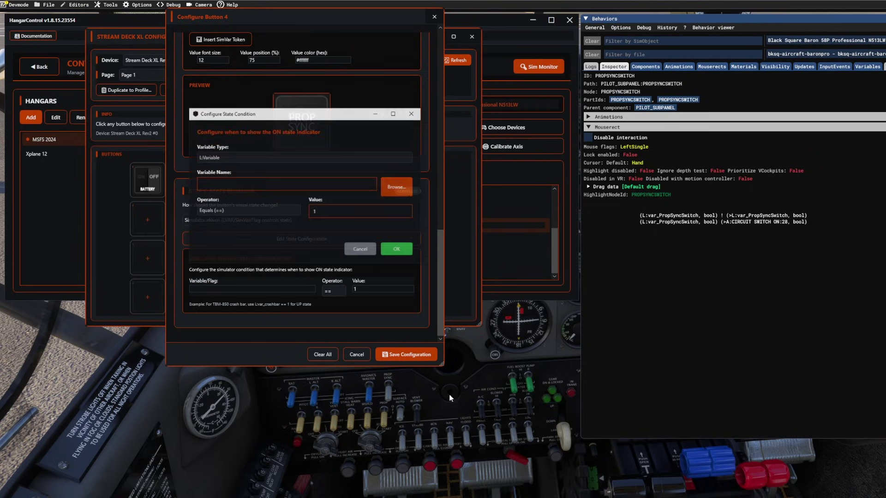
{"action": "left_click", "coordinate": [400, 190]}
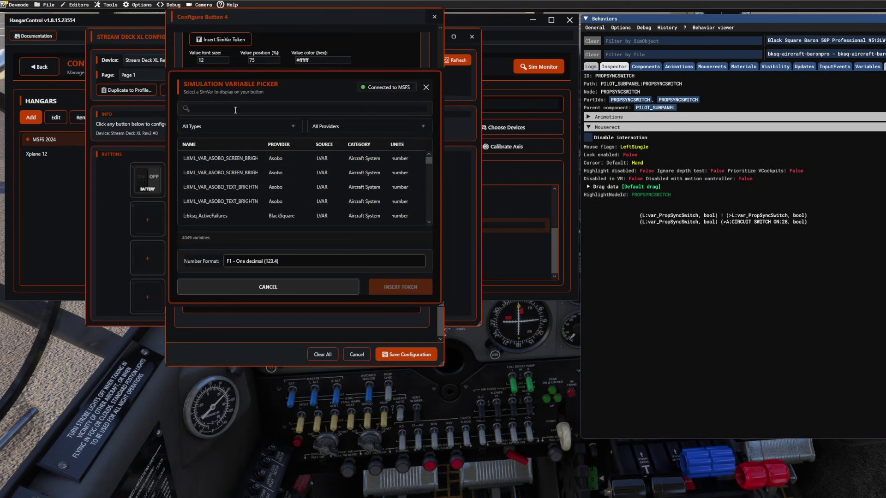
{"action": "type", "text": "PROP"}
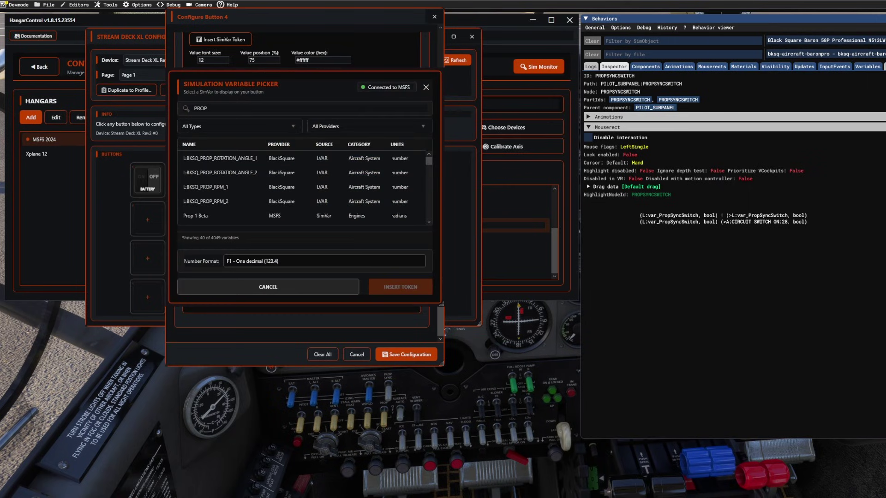
{"action": "type", "text": "S"}
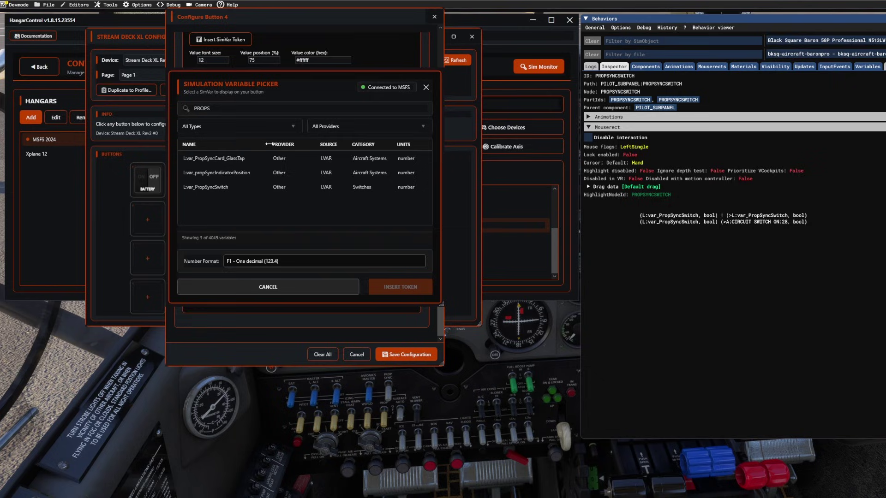
{"action": "left_click", "coordinate": [231, 187]}
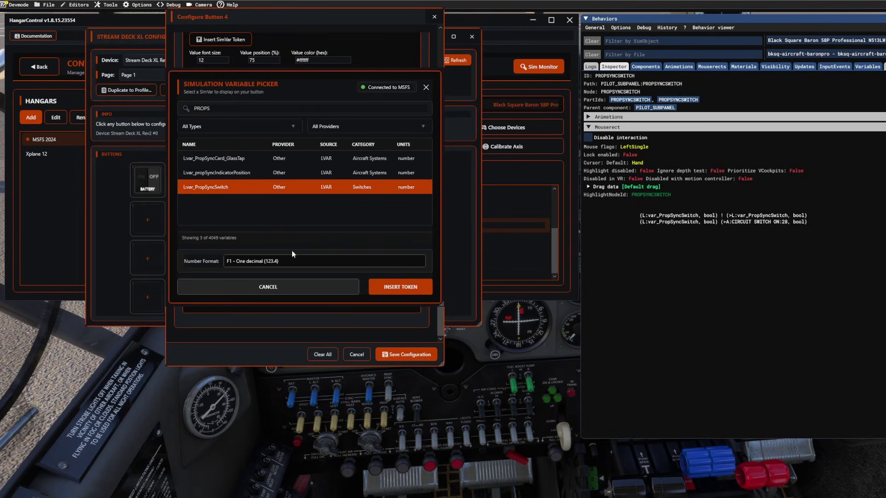
{"action": "left_click", "coordinate": [281, 259]}
{"action": "left_click", "coordinate": [265, 272]}
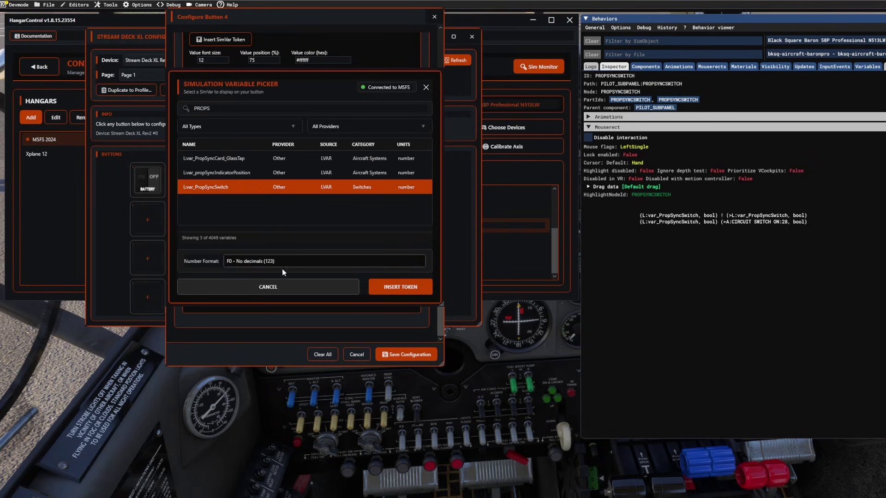
{"action": "left_click", "coordinate": [382, 287]}
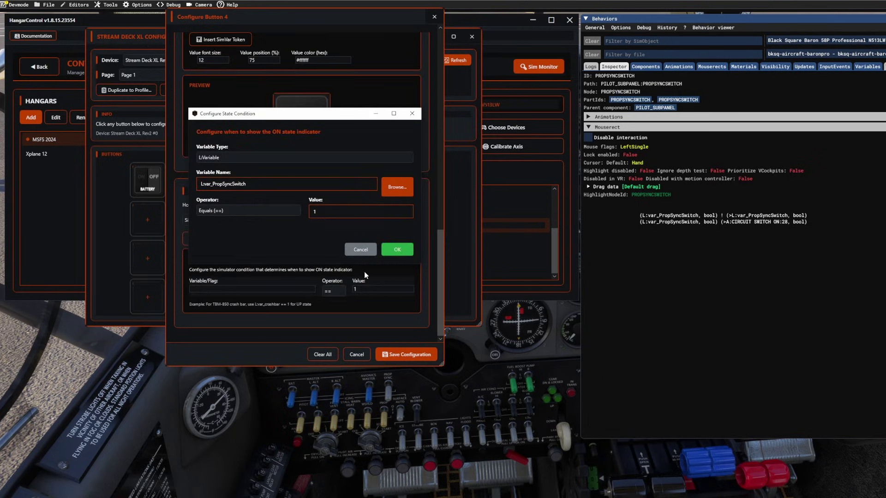
Accept the Equals 1 condition, save the button configuration, and flip the cockpit prop sync switch to test it.
{"action": "left_click", "coordinate": [318, 210]}
{"action": "left_click", "coordinate": [397, 249]}
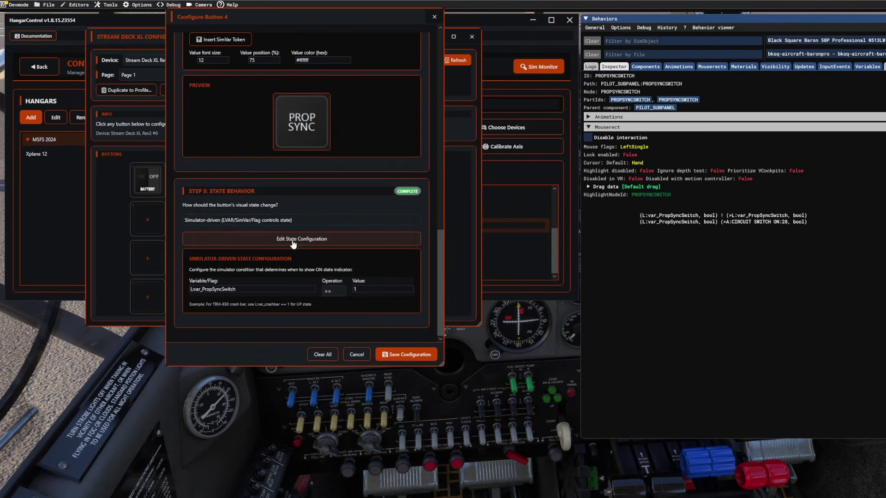
{"action": "left_click", "coordinate": [400, 355]}
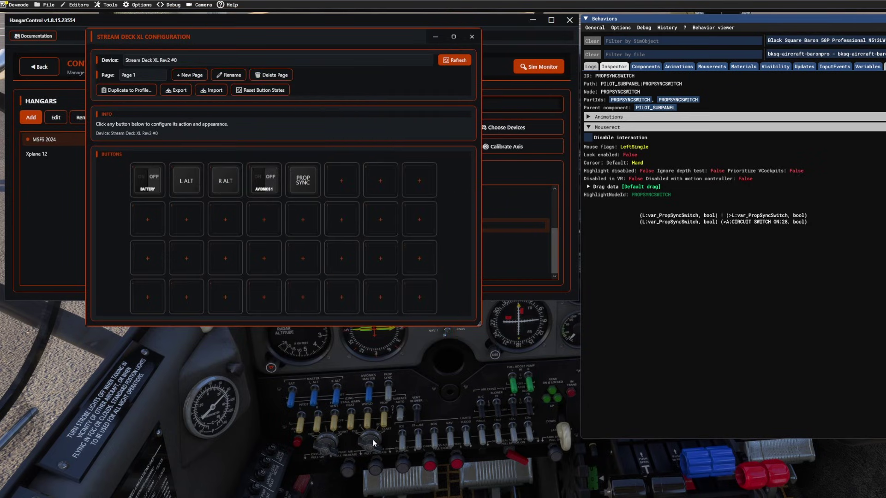
{"action": "left_click", "coordinate": [392, 393]}
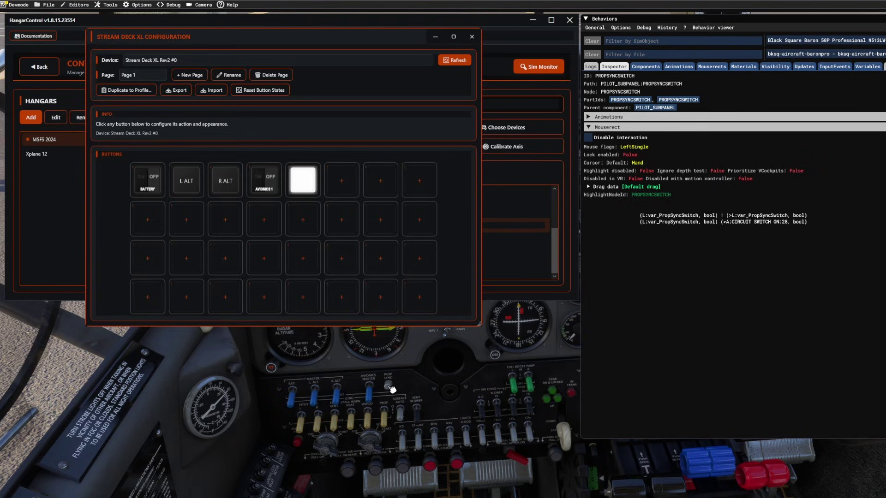
Change the PROP SYNC label's text color to #C62828, save the button, and test both states with the cockpit switch.
{"action": "left_click", "coordinate": [293, 189]}
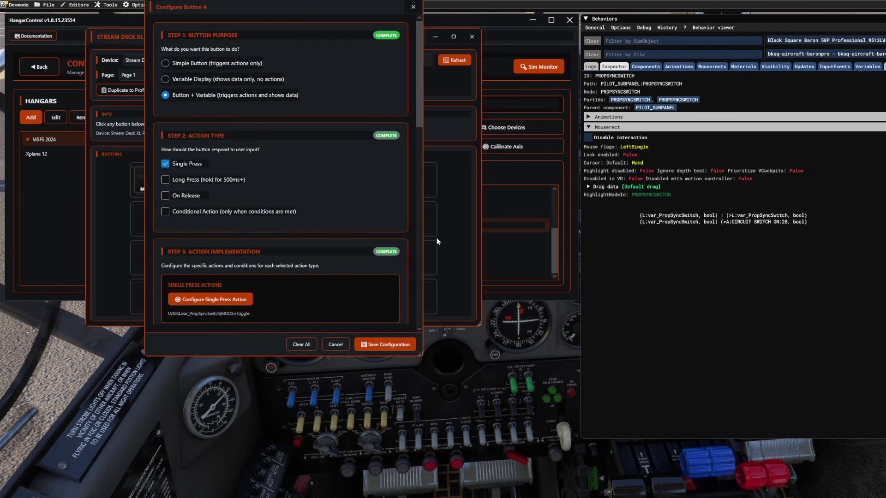
{"action": "left_click_drag", "start_coordinate": [420, 123], "coordinate": [419, 262]}
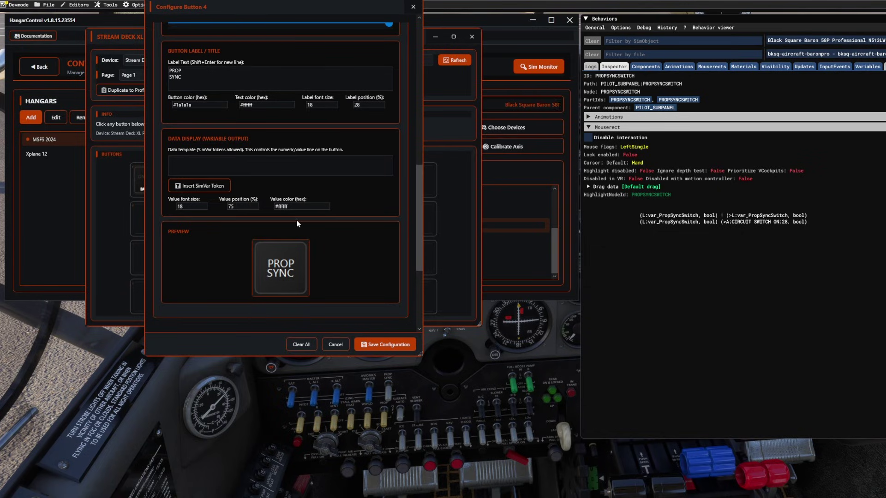
{"action": "left_click", "coordinate": [201, 206]}
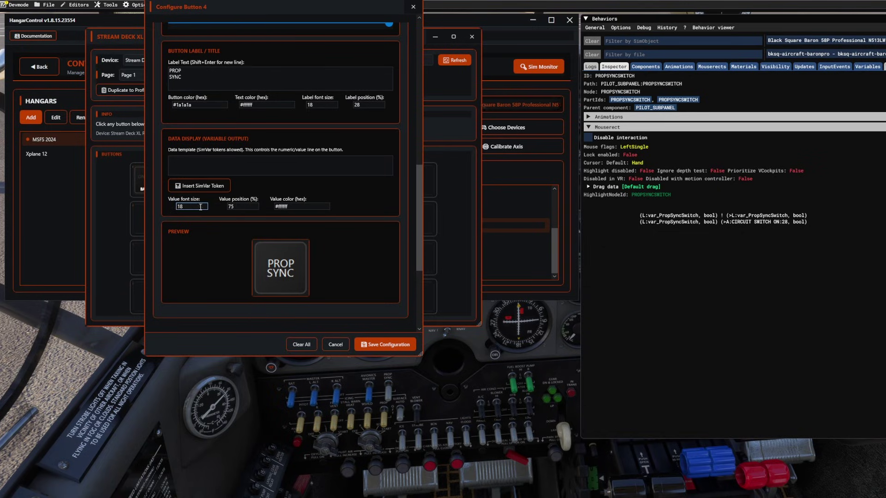
{"action": "left_click", "coordinate": [263, 105]}
{"action": "key", "text": "ctrl+a"}
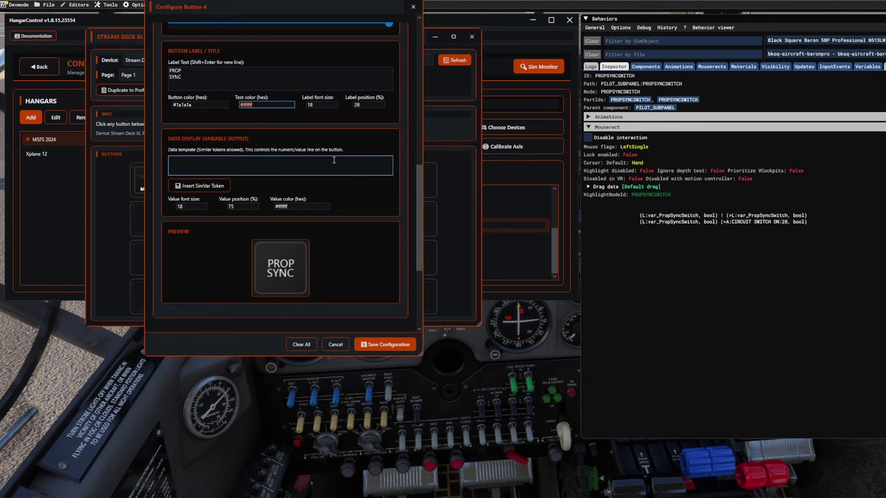
{"action": "type", "text": "#C62828"}
{"action": "left_click", "coordinate": [358, 345]}
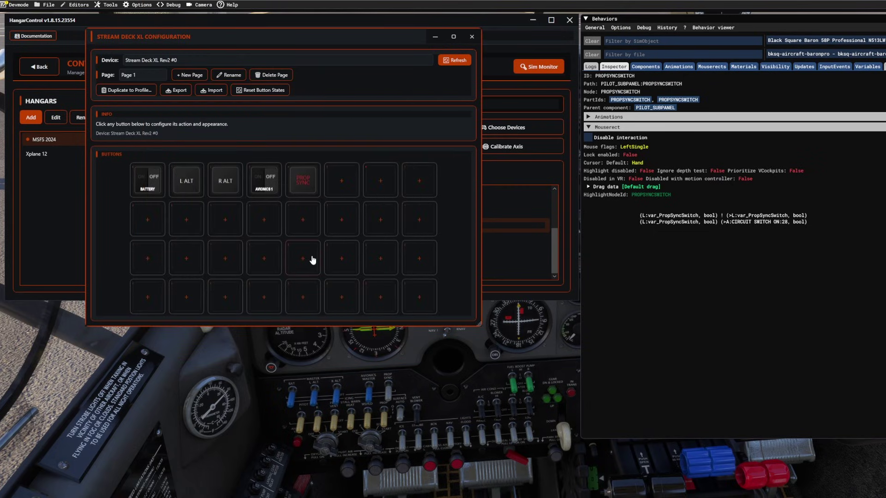
{"action": "left_click", "coordinate": [394, 392]}
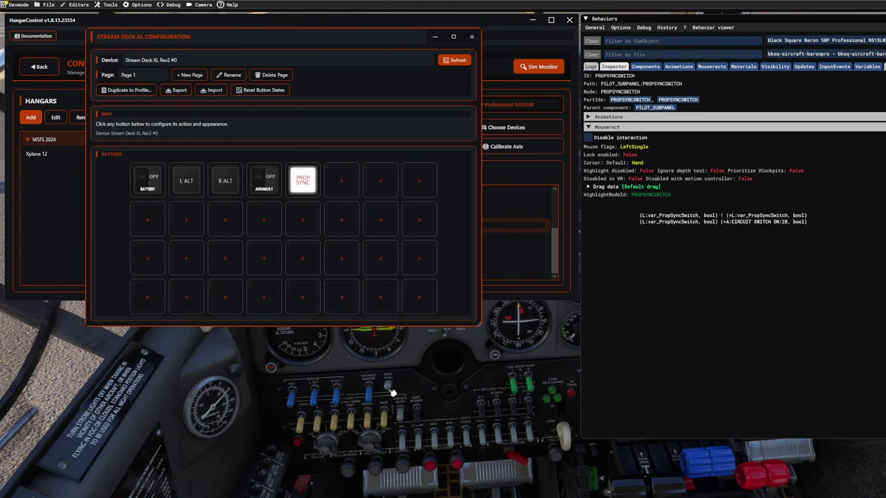
{"action": "left_click", "coordinate": [390, 390]}
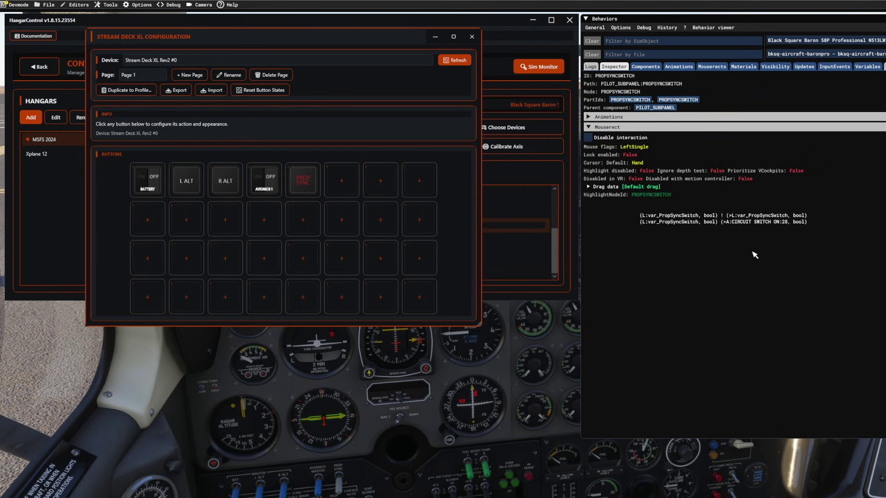
Inspect the behavior code of the cockpit's course and heading knobs, including the heading bug's input events and bindings.
{"action": "left_click_drag", "start_coordinate": [722, 219], "coordinate": [790, 213]}
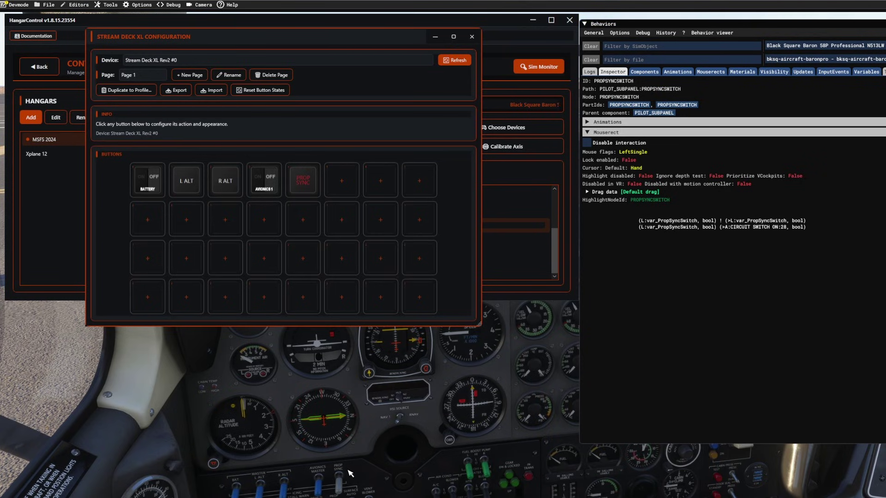
{"action": "key", "text": "ctrl+g"}
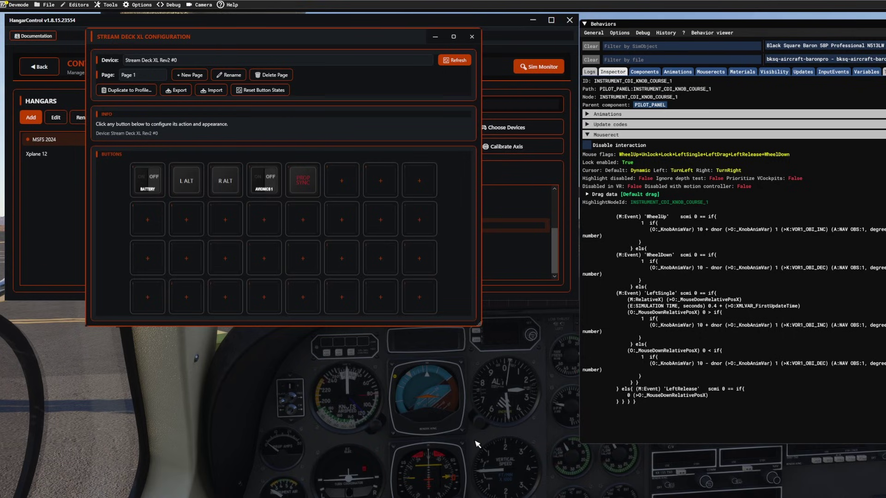
{"action": "key", "text": "ctrl+g"}
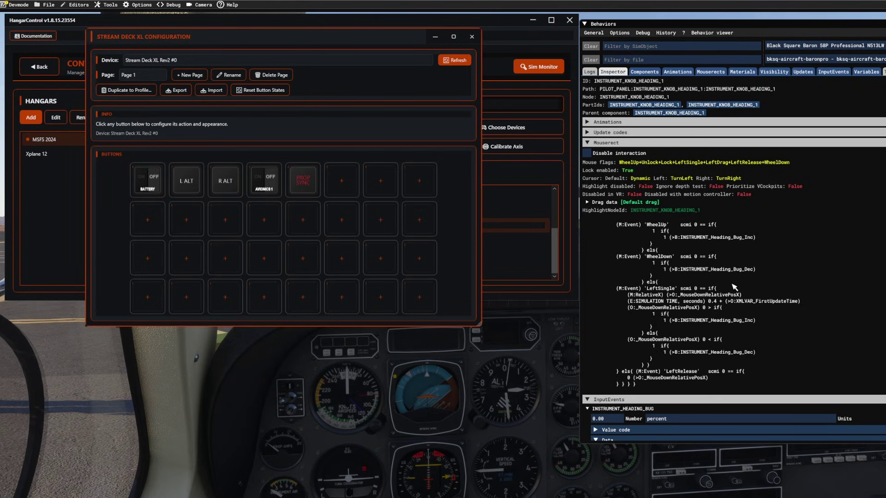
{"action": "scroll", "coordinate": [800, 266], "scroll_direction": "down", "scroll_amount": 5}
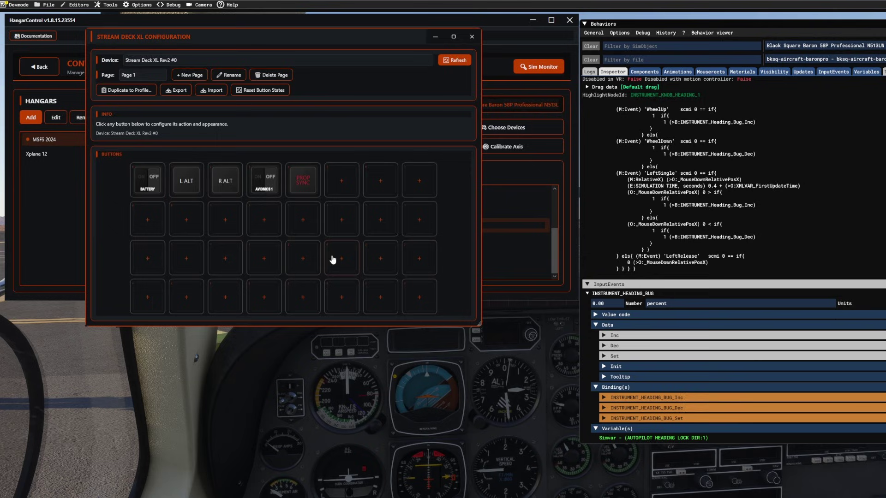
Configure the empty button beside PROP SYNC as a Variable Display and label it HDG, followed by a new line.
{"action": "left_click", "coordinate": [344, 182]}
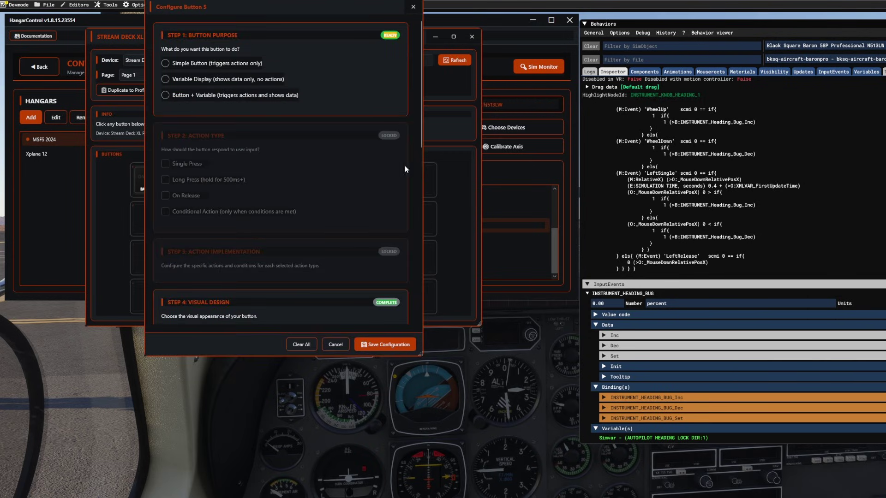
{"action": "left_click", "coordinate": [196, 80]}
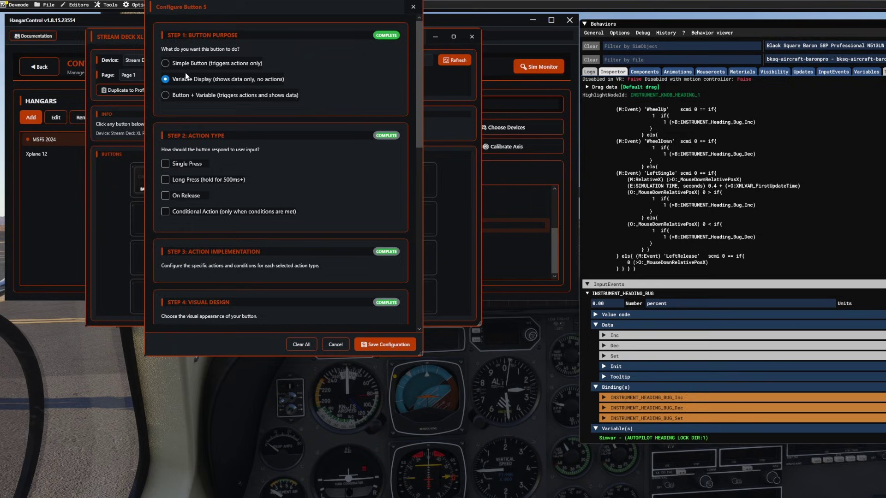
{"action": "left_click_drag", "start_coordinate": [419, 101], "coordinate": [414, 187]}
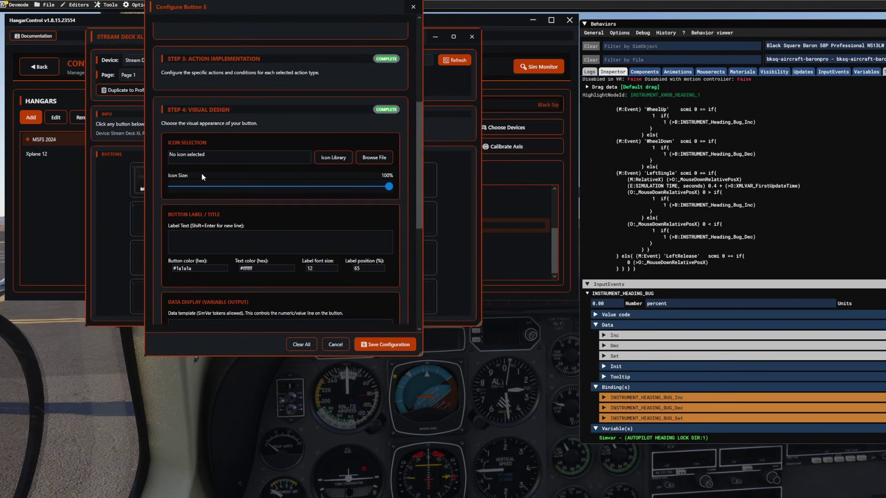
{"action": "scroll", "coordinate": [406, 168], "scroll_direction": "down", "scroll_amount": 3}
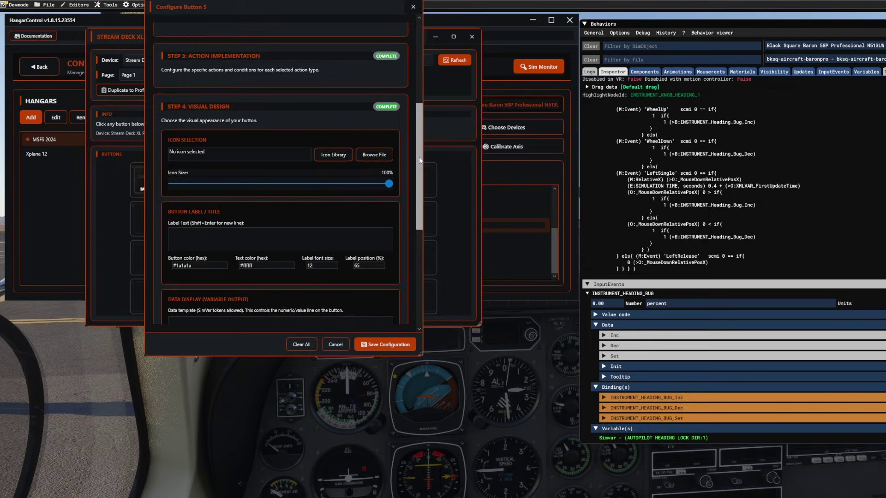
{"action": "left_click", "coordinate": [199, 185]}
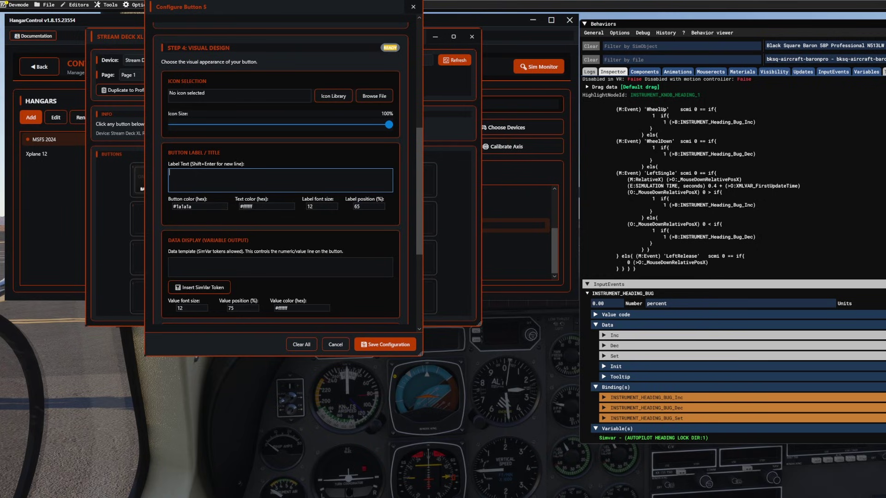
{"action": "type", "text": "HDG"}
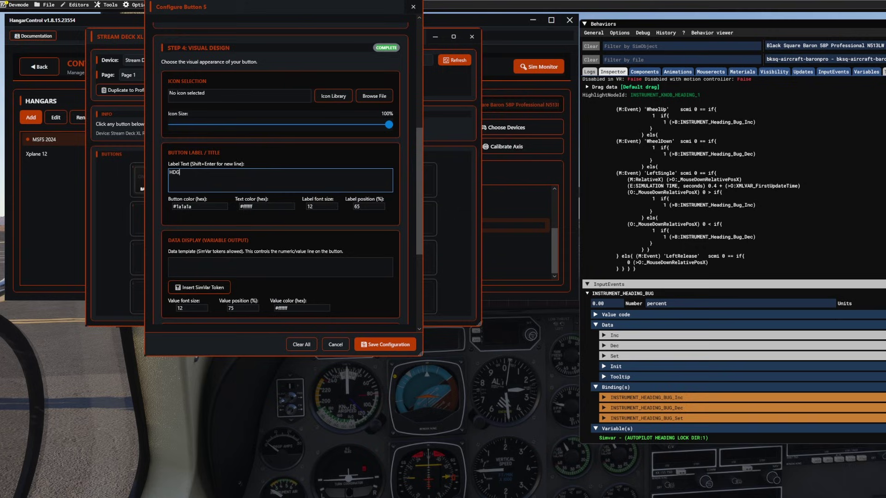
{"action": "key", "text": "shift+Return"}
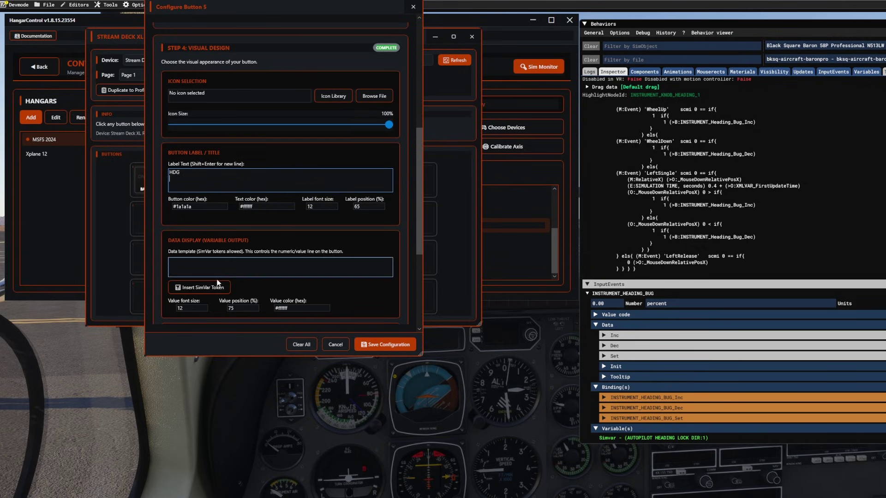
Search the simulation variables for HEADING, limited to the SimVars (A:) type, for the button's data display.
{"action": "scroll", "coordinate": [414, 197], "scroll_direction": "down", "scroll_amount": 3}
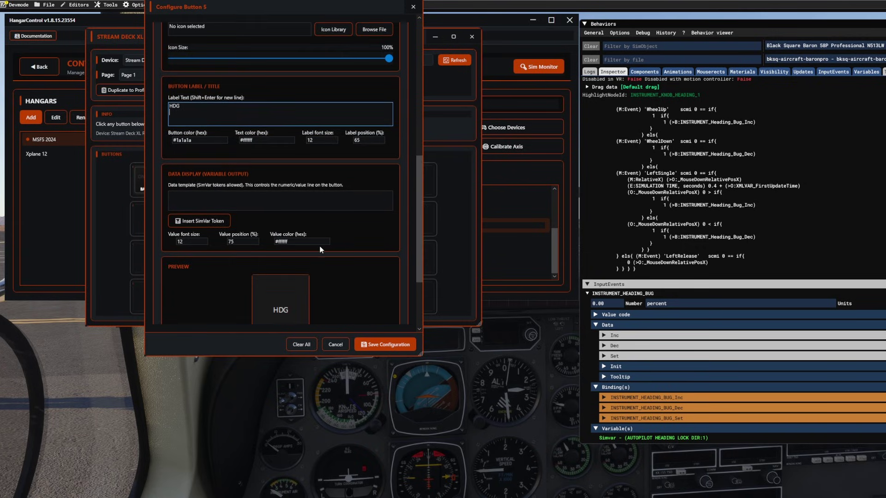
{"action": "left_click", "coordinate": [194, 223]}
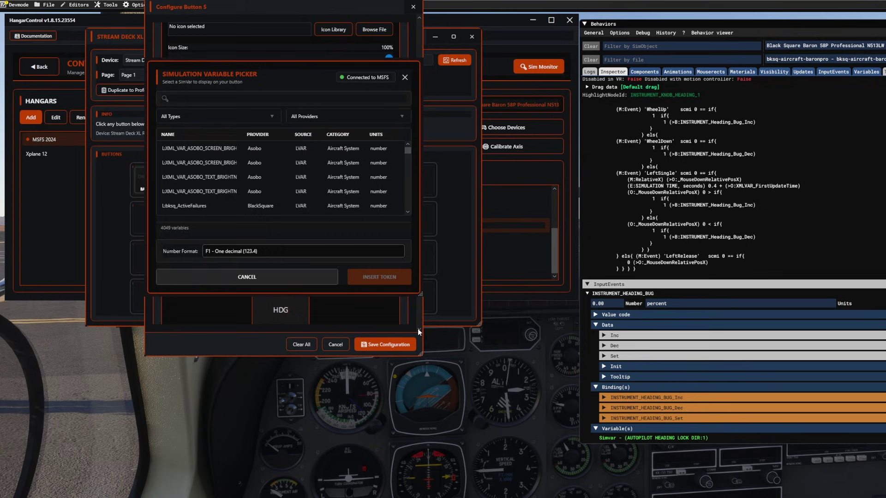
{"action": "left_click", "coordinate": [308, 278]}
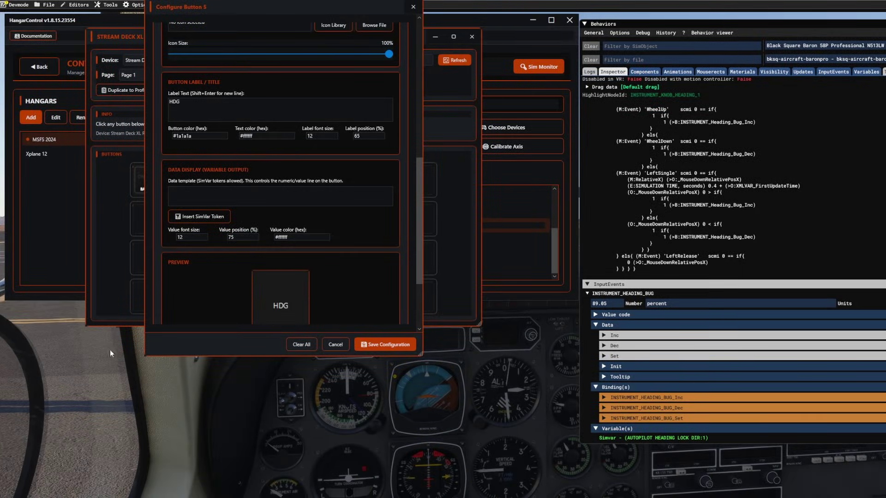
{"action": "left_click", "coordinate": [209, 216]}
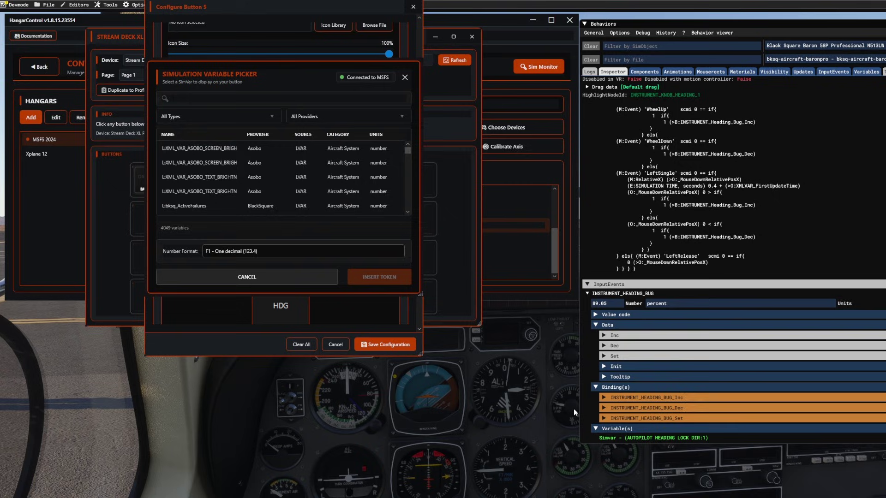
{"action": "type", "text": "HEADING"}
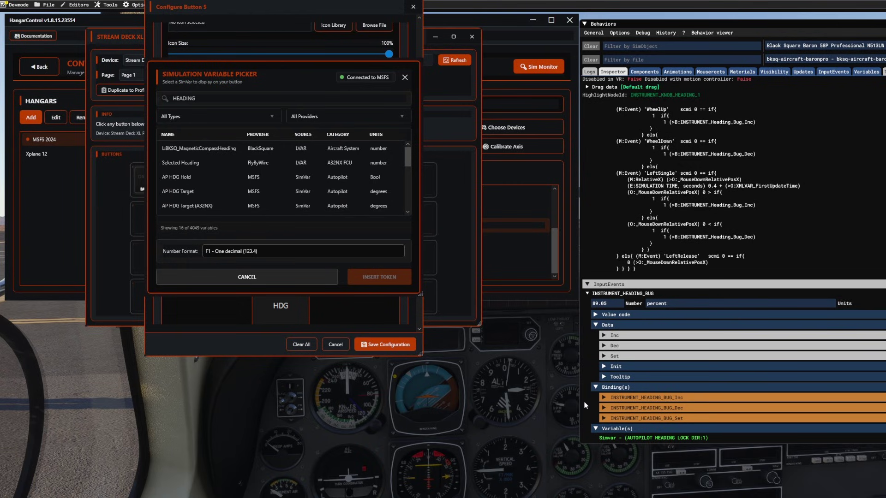
{"action": "left_click", "coordinate": [272, 116]}
{"action": "left_click", "coordinate": [181, 141]}
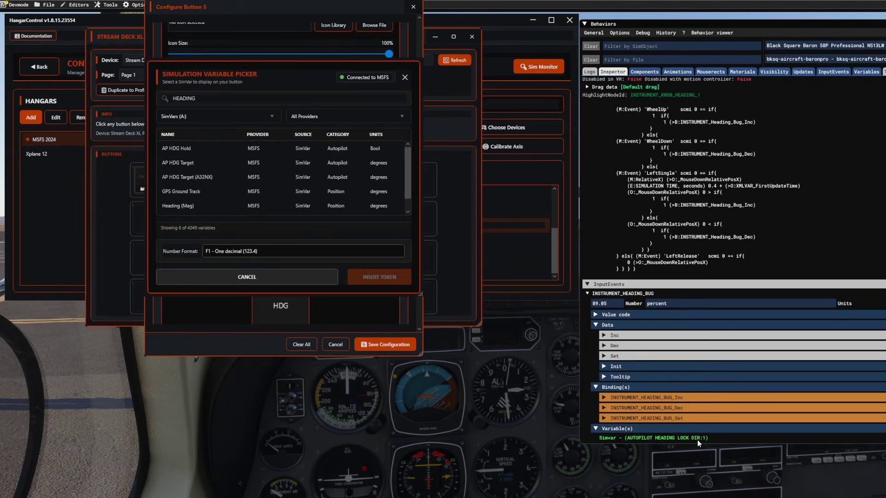
Insert AP HDG Target as the button's data display variable, with number format F0 - No decimals.
{"action": "left_click", "coordinate": [262, 251]}
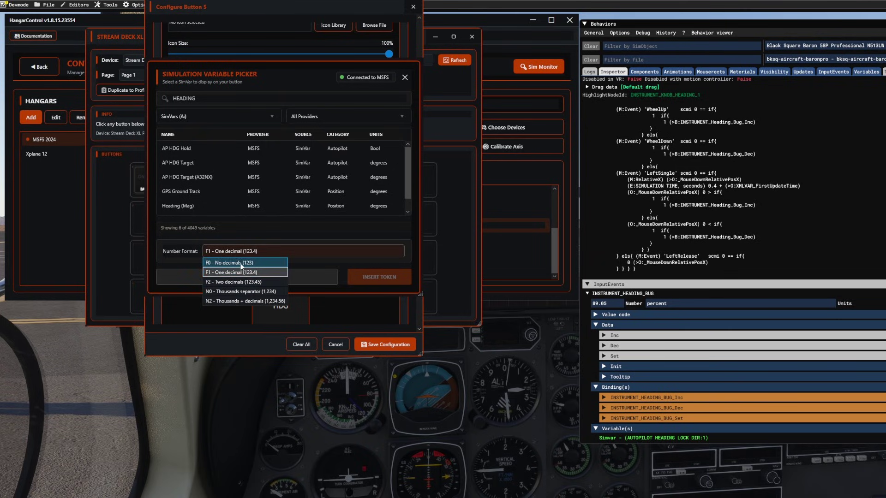
{"action": "left_click", "coordinate": [242, 264]}
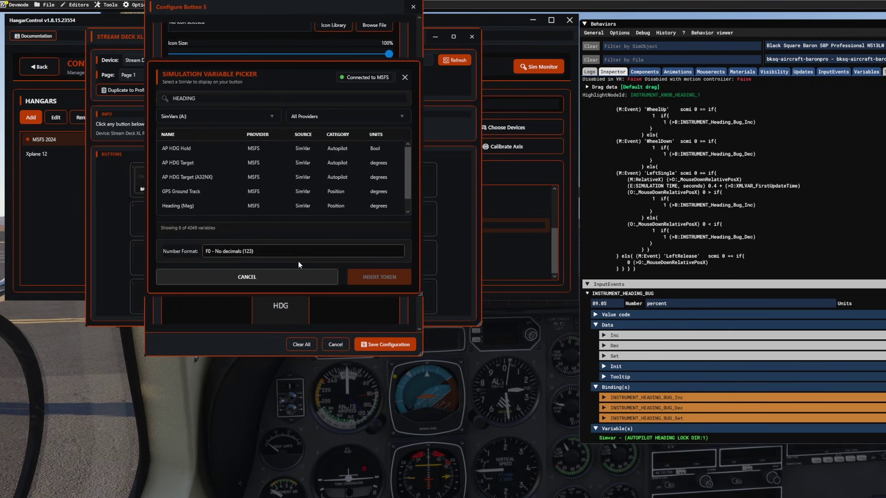
{"action": "left_click", "coordinate": [192, 164]}
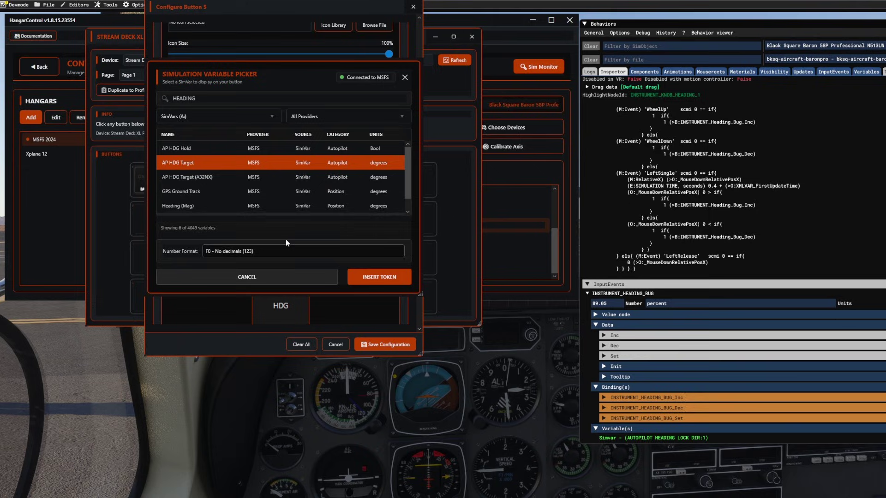
{"action": "left_click", "coordinate": [382, 278]}
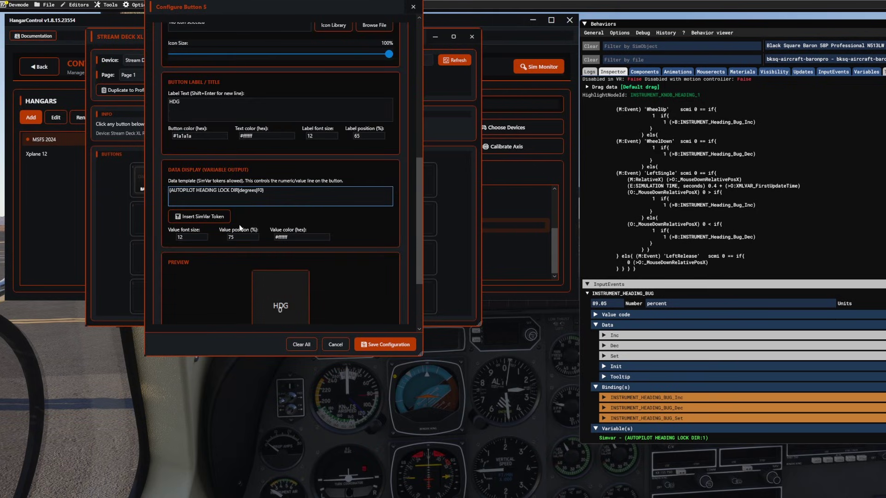
{"action": "left_click", "coordinate": [350, 299]}
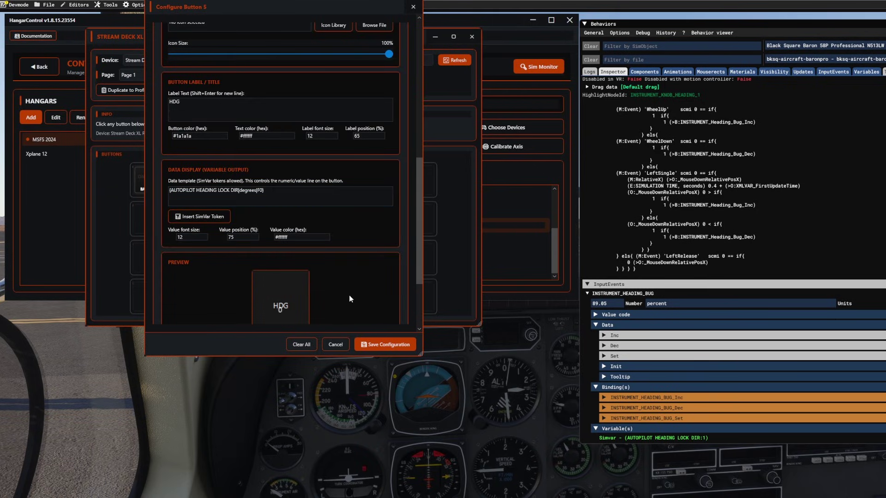
Set the HDG label's font size to 24 and its label position to 20%.
{"action": "left_click", "coordinate": [255, 236]}
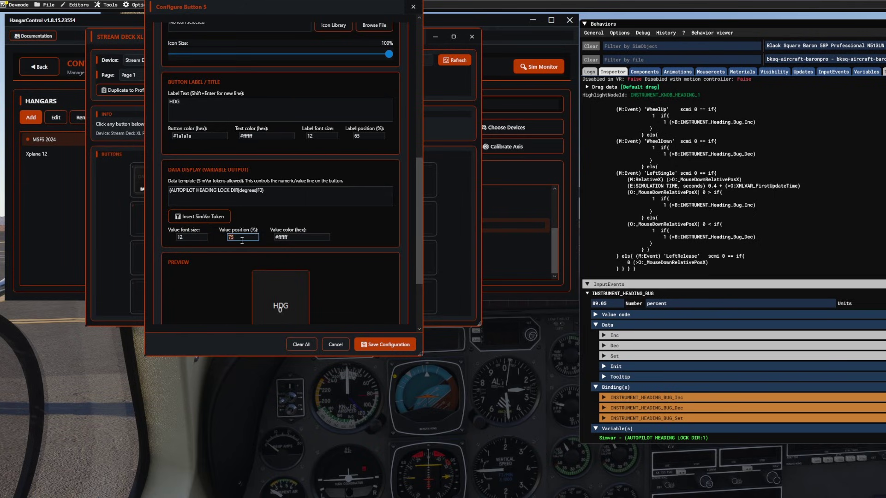
{"action": "left_click", "coordinate": [321, 135]}
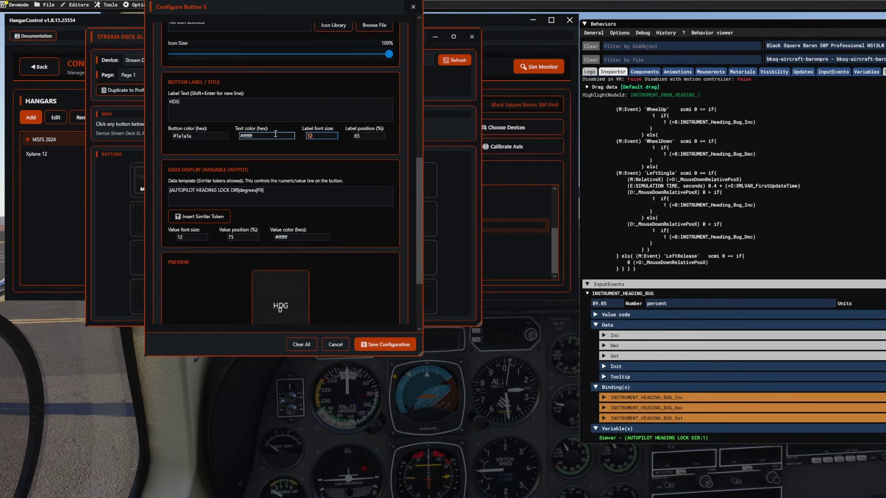
{"action": "type", "text": "16"}
{"action": "key", "text": "BackSpace"}
{"action": "key", "text": "BackSpace"}
{"action": "type", "text": "24"}
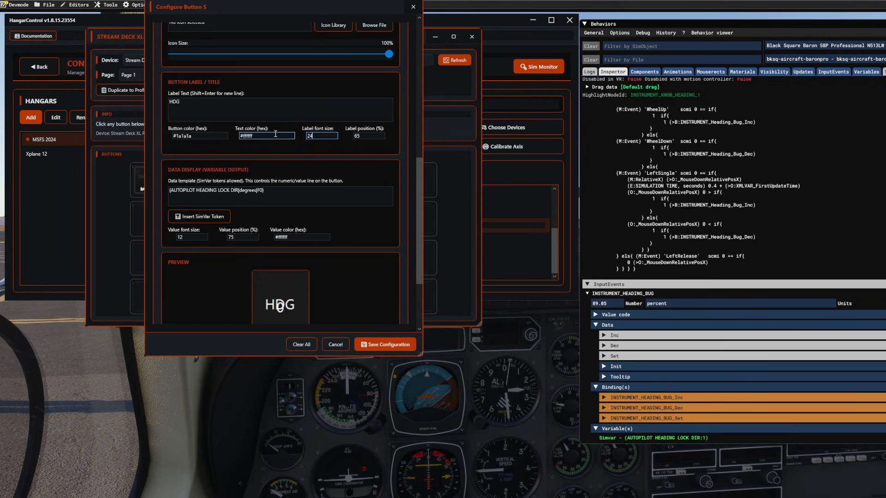
{"action": "left_click", "coordinate": [365, 136]}
{"action": "key", "text": "BackSpace"}
{"action": "key", "text": "BackSpace"}
{"action": "type", "text": "20"}
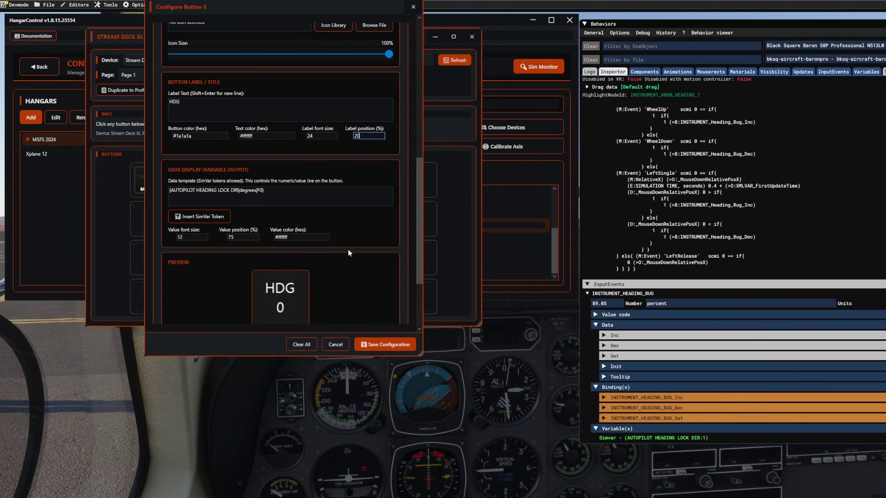
Clear the value position of the HDG button's displayed heading.
{"action": "scroll", "coordinate": [358, 248], "scroll_direction": "down", "scroll_amount": 1}
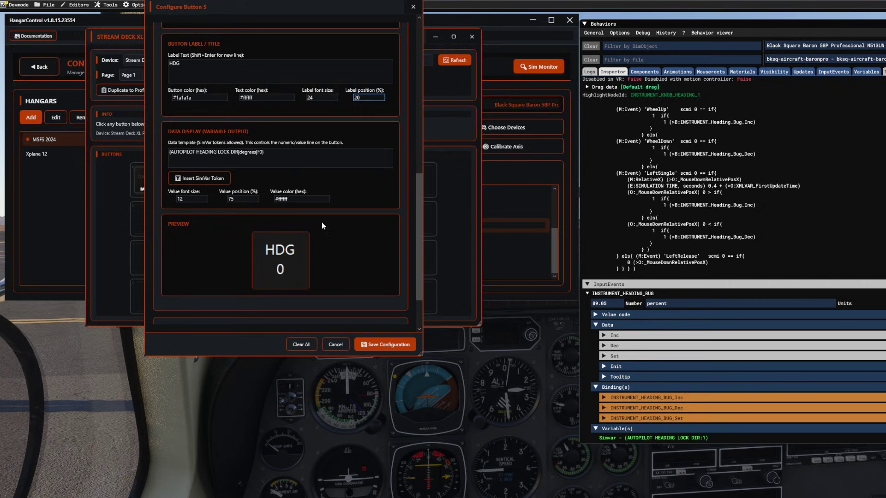
{"action": "left_click", "coordinate": [241, 199]}
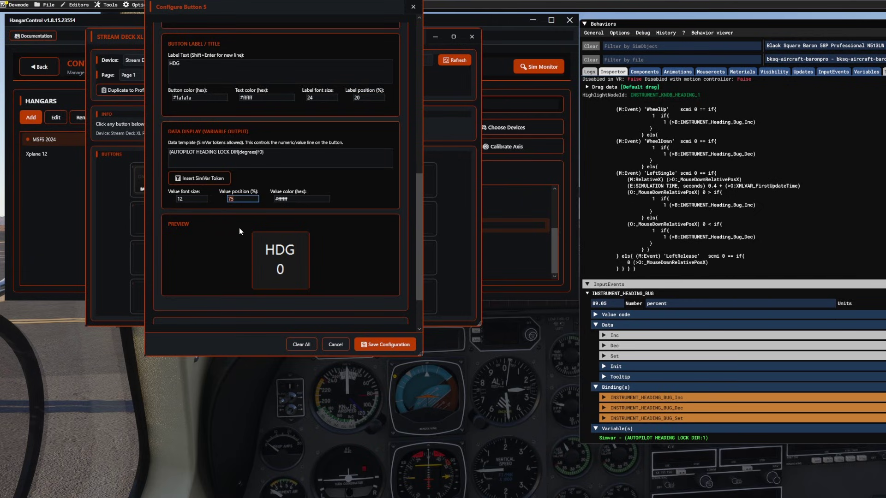
{"action": "type", "text": "20"}
{"action": "key", "text": "BackSpace"}
{"action": "key", "text": "BackSpace"}
Set the displayed heading's value font size to 24 and save the button configuration.
{"action": "key", "text": "shift+Tab"}
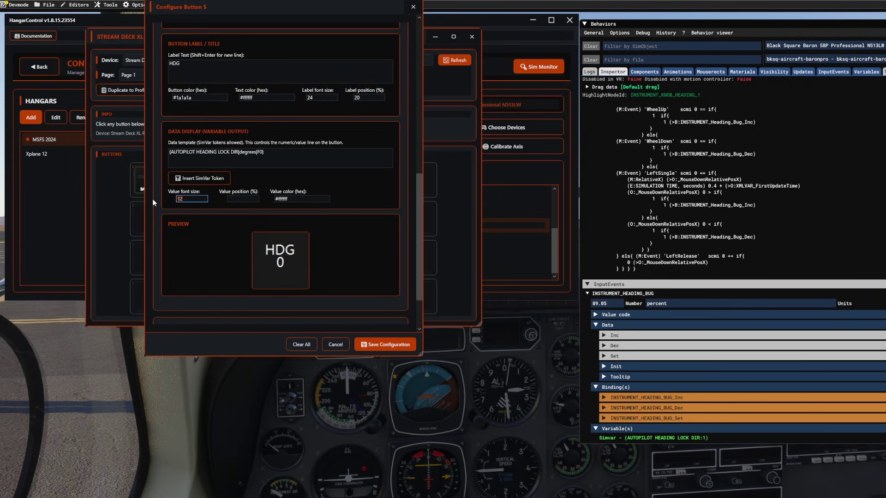
{"action": "type", "text": "16"}
{"action": "key", "text": "BackSpace"}
{"action": "key", "text": "BackSpace"}
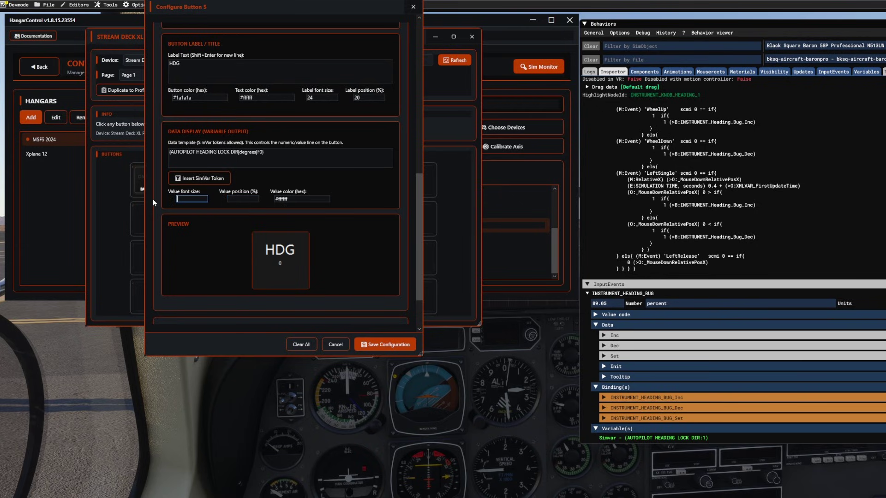
{"action": "type", "text": "24"}
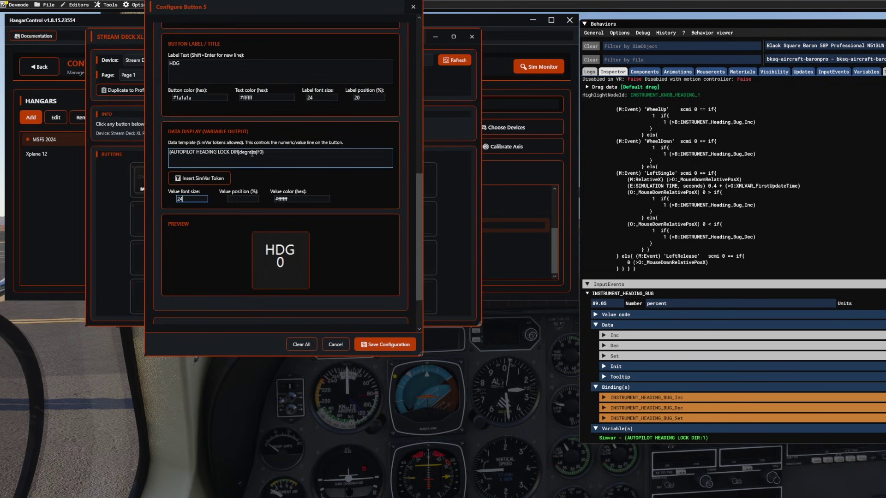
{"action": "left_click", "coordinate": [381, 344]}
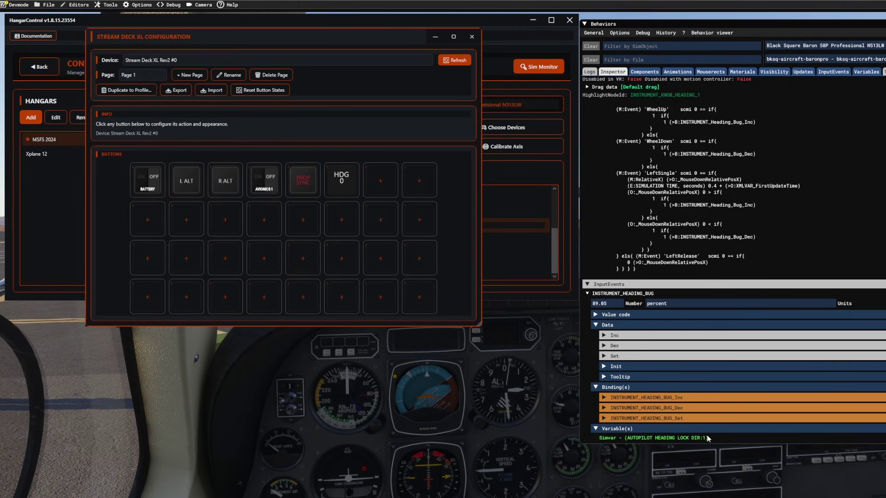
Reopen the HDG button's configuration and add the index :1 to AUTOPILOT HEADING LOCK DIR in its data template.
{"action": "left_click", "coordinate": [340, 178]}
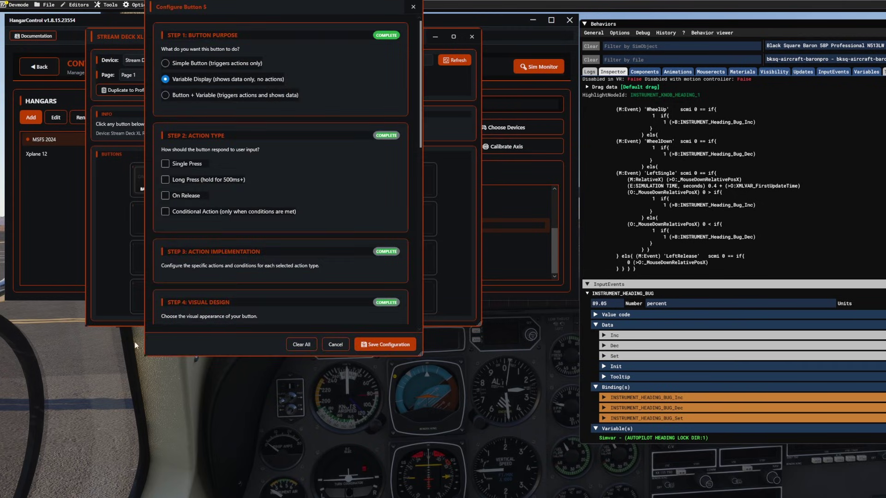
{"action": "scroll", "coordinate": [418, 171], "scroll_direction": "down", "scroll_amount": 5}
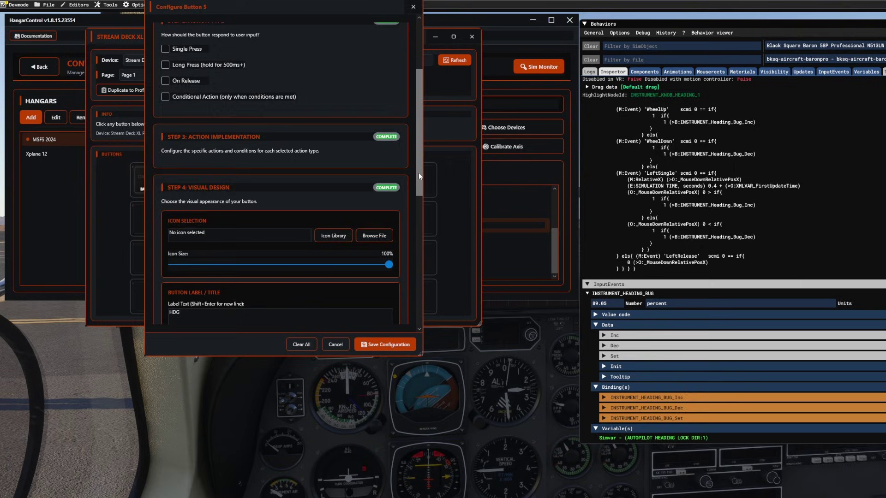
{"action": "scroll", "coordinate": [416, 191], "scroll_direction": "down", "scroll_amount": 3}
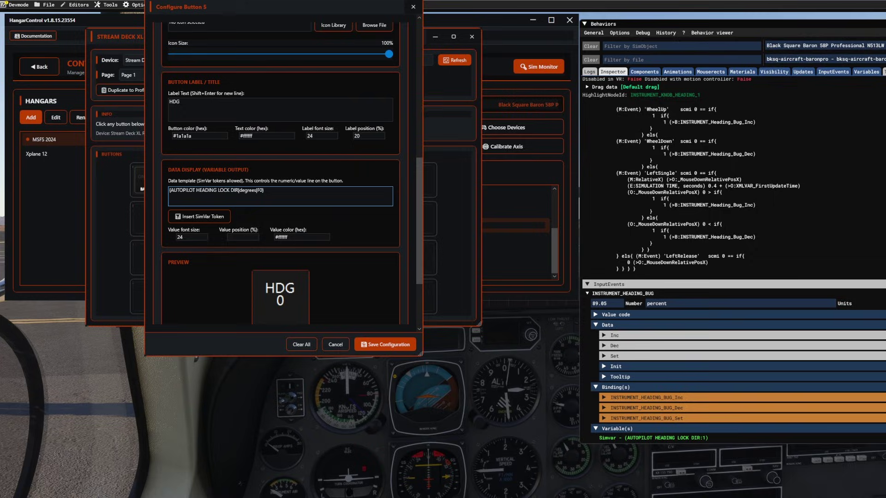
{"action": "type", "text": ":1"}
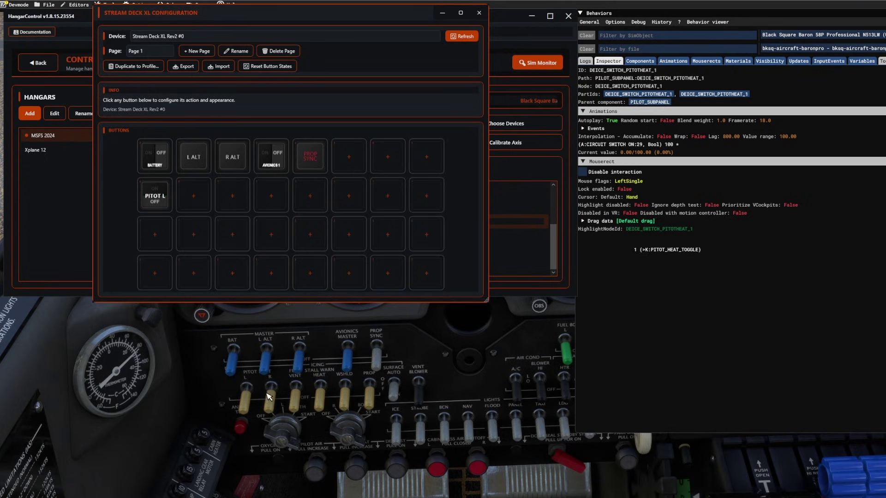
Inspect the right pitot heat switch and copy the PITOT L button into the empty slot beside it, opening the copy's configuration.
{"action": "key", "text": "ctrl+g"}
{"action": "right_click", "coordinate": [152, 194]}
{"action": "key", "text": "Escape"}
{"action": "right_click", "coordinate": [199, 204]}
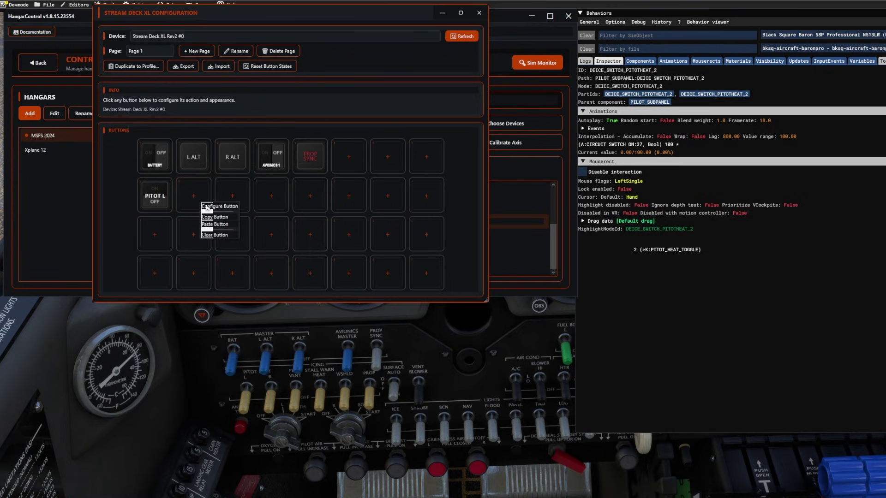
{"action": "left_click", "coordinate": [217, 225]}
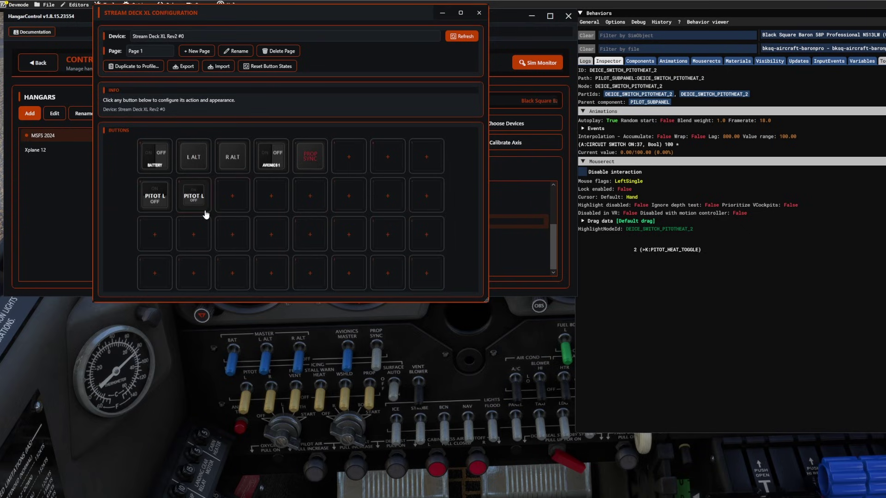
{"action": "left_click", "coordinate": [194, 198]}
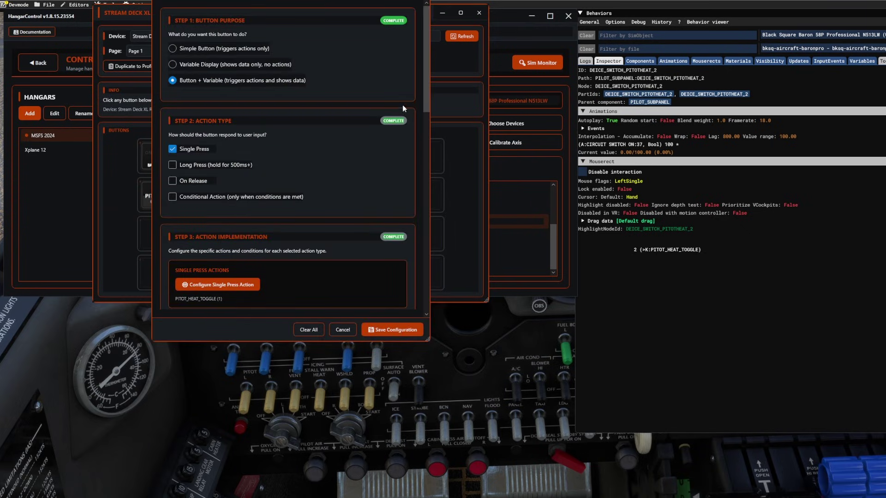
Set the copied button's icon size to 100% and change its label text to PITOT R.
{"action": "left_click_drag", "start_coordinate": [428, 81], "coordinate": [430, 184]}
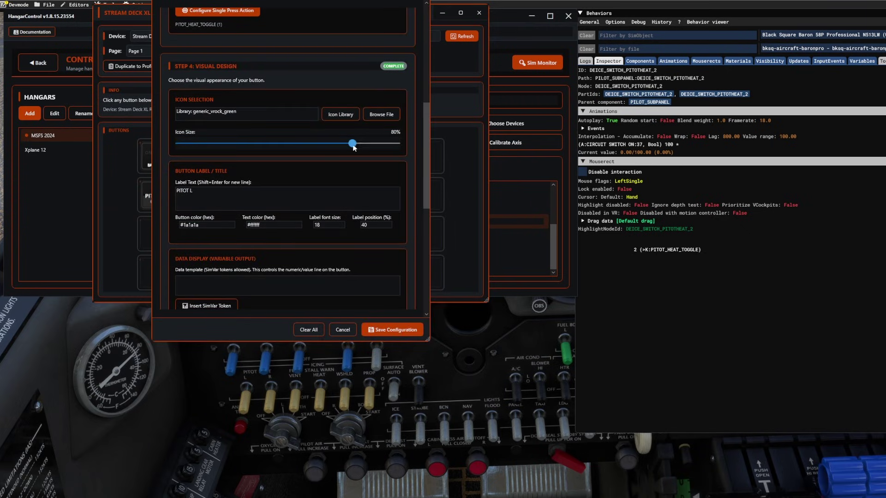
{"action": "left_click_drag", "start_coordinate": [354, 148], "coordinate": [420, 145]}
{"action": "left_click", "coordinate": [211, 196]}
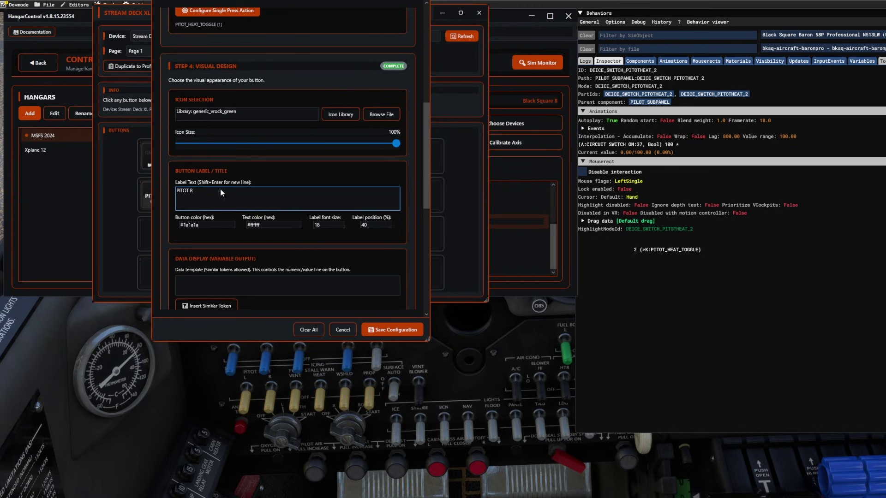
Set the event data of the PITOT_HEAT_TOGGLE single press action to 2 and save the button configuration.
{"action": "left_click_drag", "start_coordinate": [425, 154], "coordinate": [414, 123]}
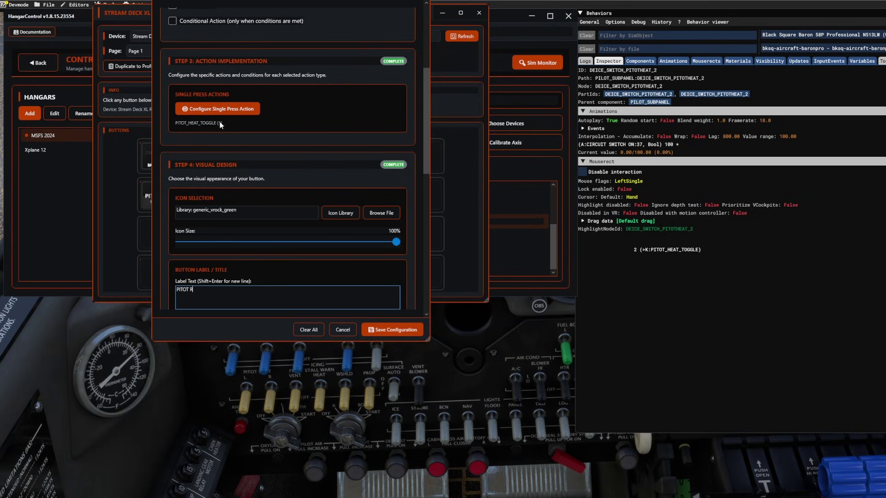
{"action": "left_click", "coordinate": [233, 110]}
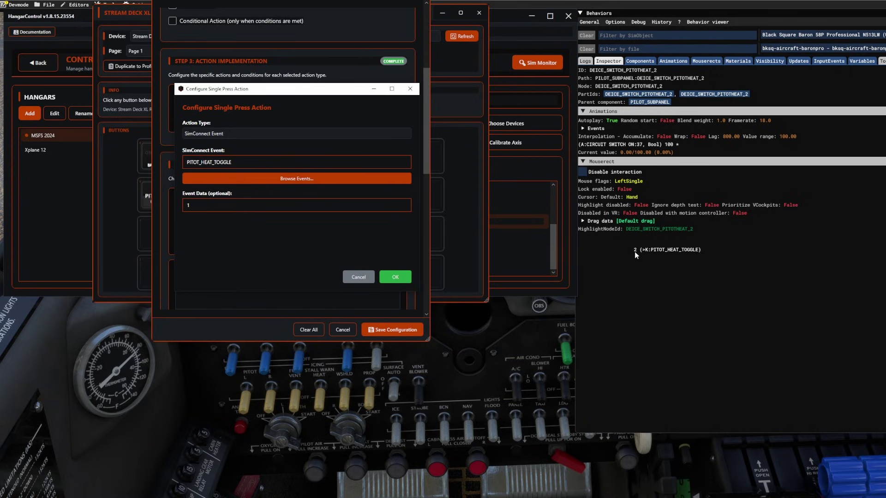
{"action": "left_click", "coordinate": [219, 205]}
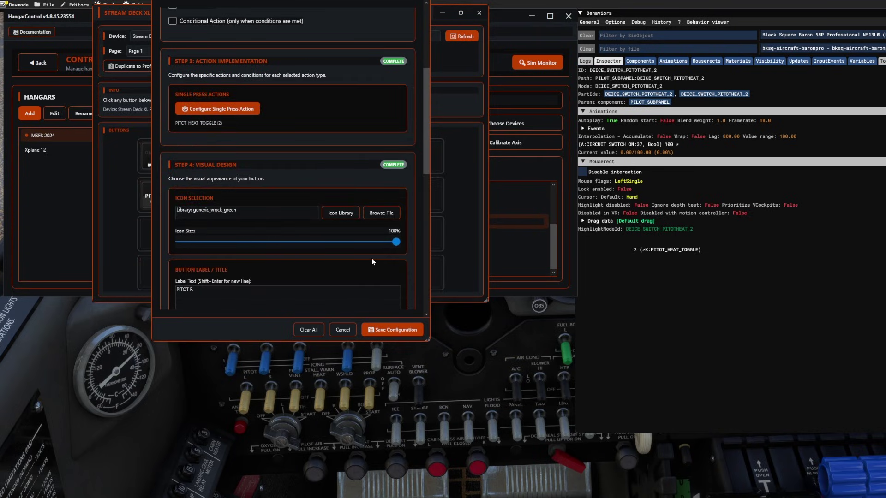
{"action": "left_click", "coordinate": [404, 328]}
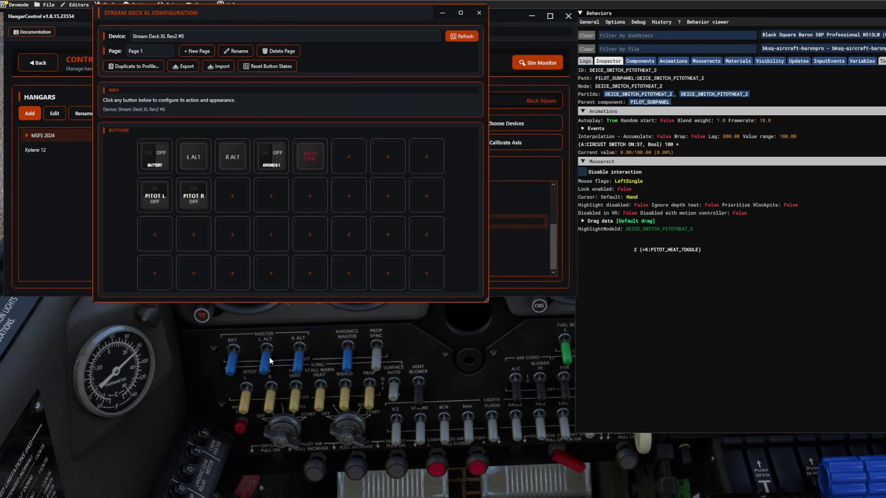
Flip the cockpit's right pitot heat switch on and off repeatedly to check the PITOT R button's response.
{"action": "left_click", "coordinate": [275, 396]}
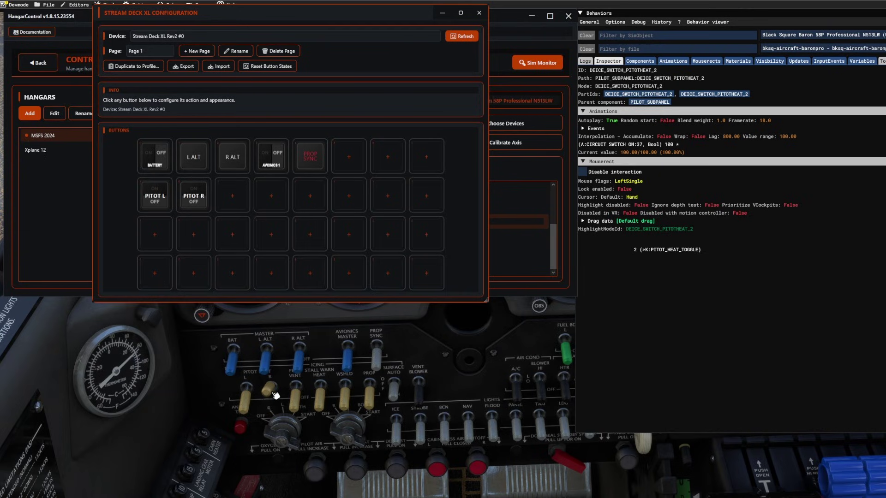
{"action": "left_click", "coordinate": [276, 395]}
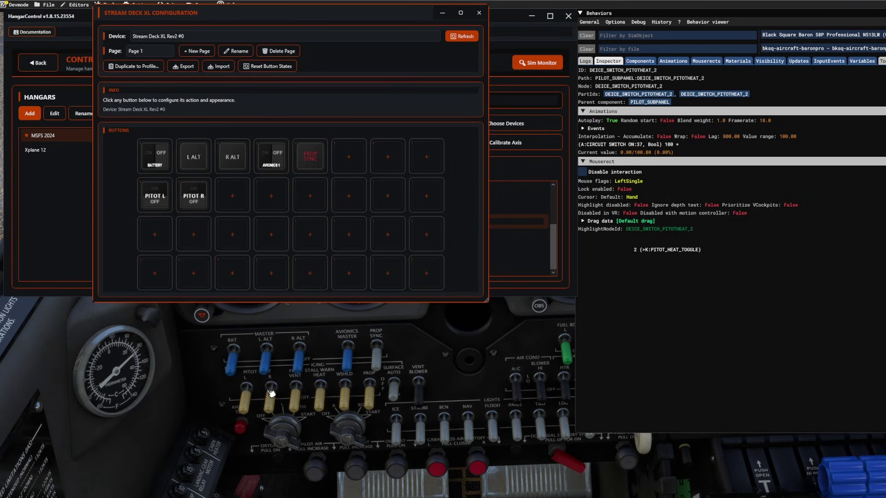
{"action": "left_click", "coordinate": [271, 393]}
{"action": "left_click", "coordinate": [271, 393]}
Reopen the PITOT R button's configuration, change its state variable to A:CIRCUIT SWITCH ON:37 and save.
{"action": "left_click", "coordinate": [196, 197]}
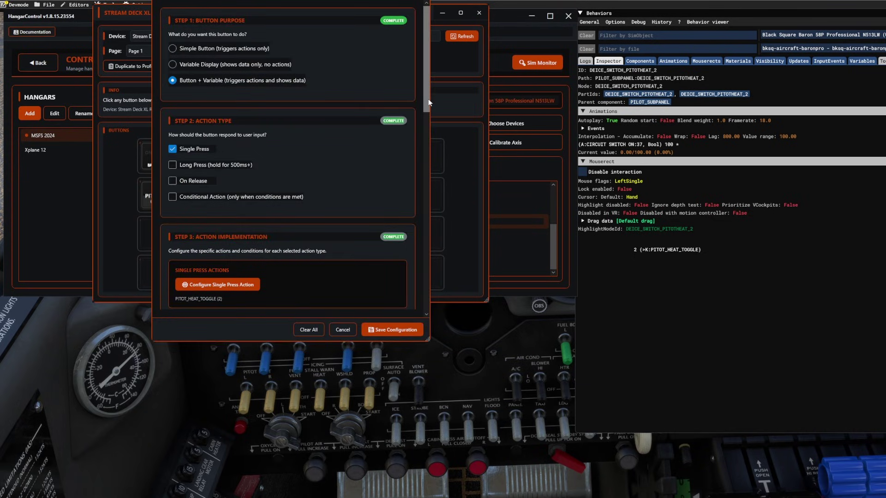
{"action": "left_click_drag", "start_coordinate": [428, 98], "coordinate": [415, 300]}
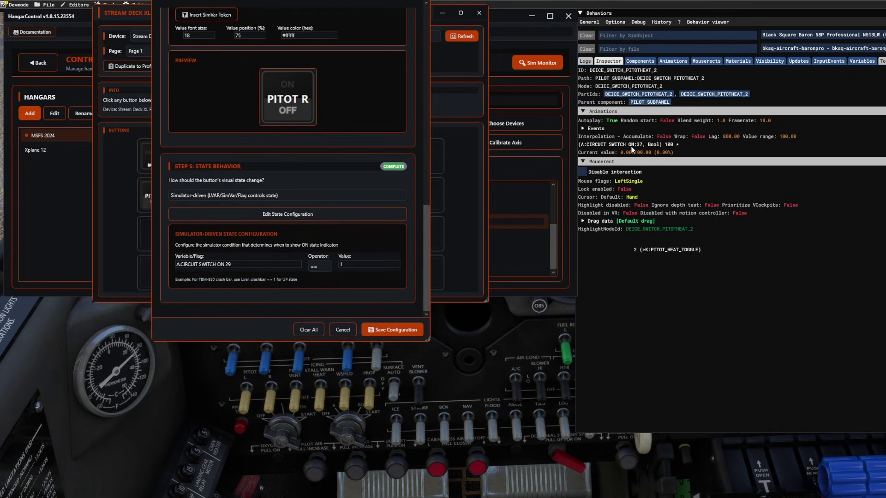
{"action": "left_click", "coordinate": [242, 264]}
{"action": "key", "text": "BackSpace"}
{"action": "key", "text": "BackSpace"}
{"action": "type", "text": "37"}
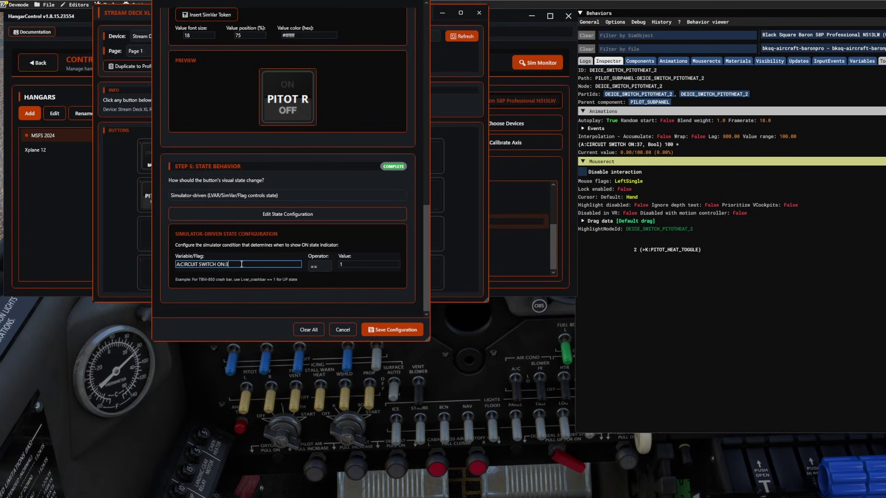
{"action": "left_click", "coordinate": [398, 328]}
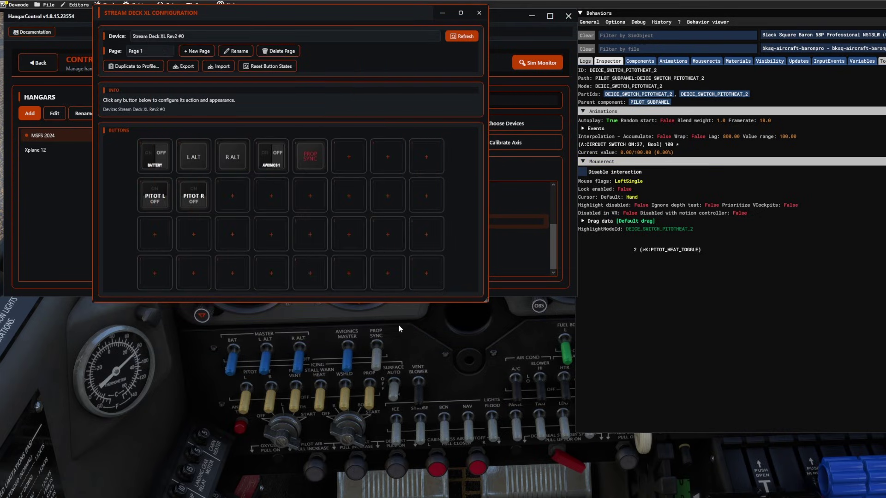